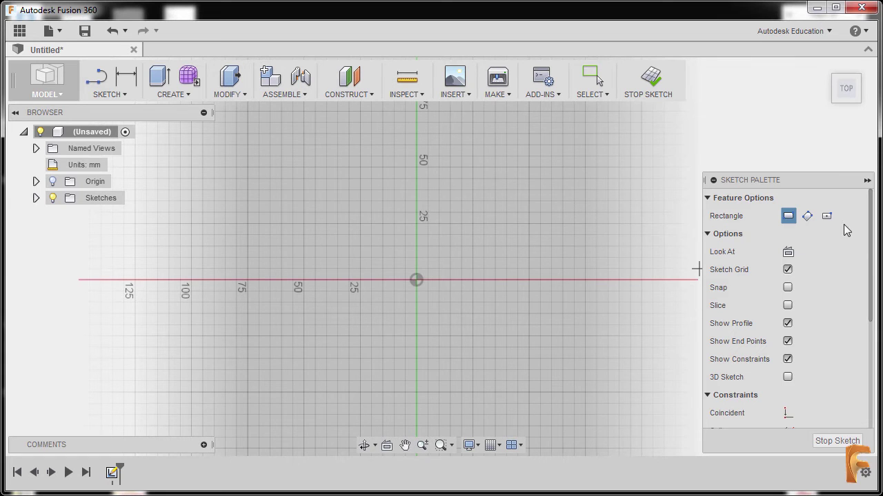
Draw a 60 mm by 60 mm center rectangle on the sketch origin and finish the sketch
left_click(827, 217)
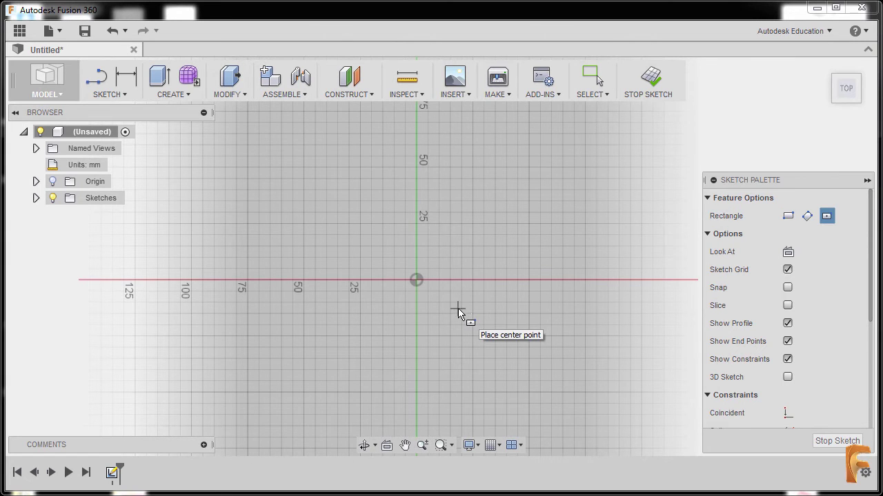
left_click(418, 285)
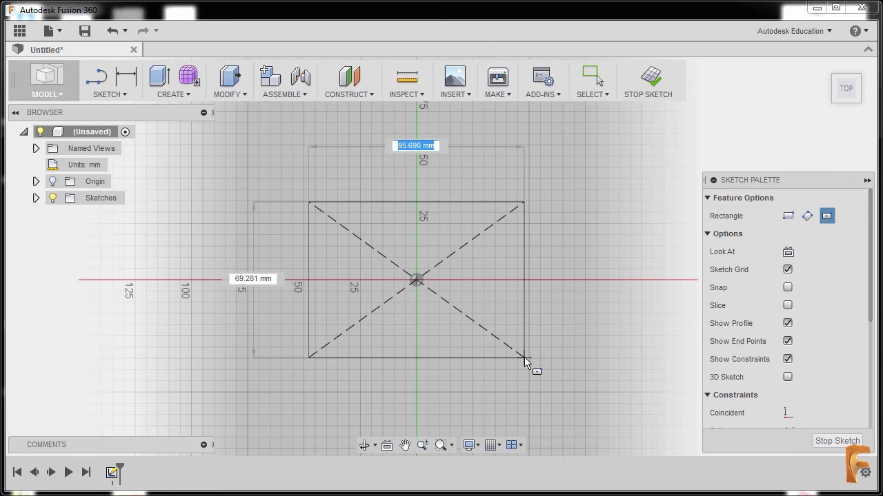
type("60")
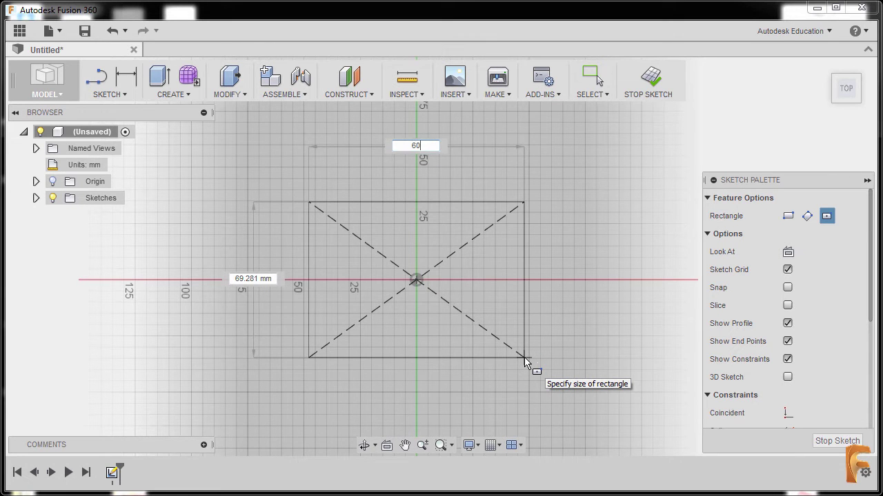
key("Tab")
type("60")
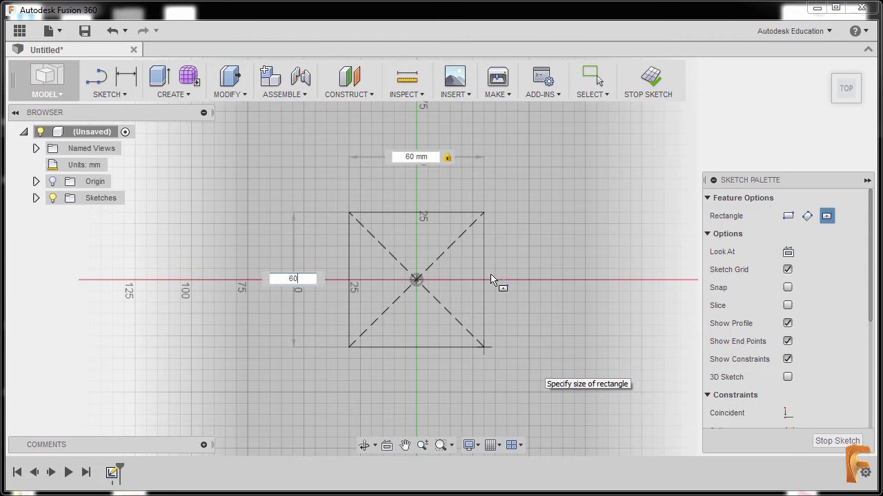
key("Return")
key("Escape")
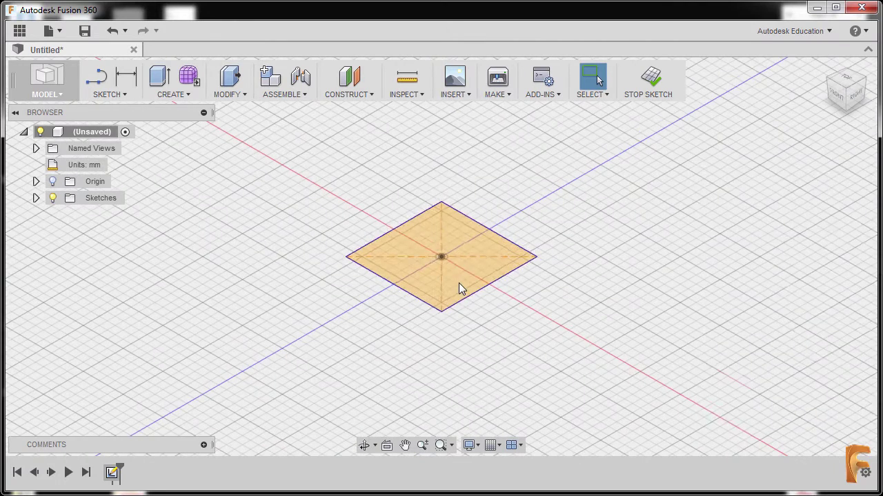
Extrude the square profile 60 mm upward as a new body
key("e")
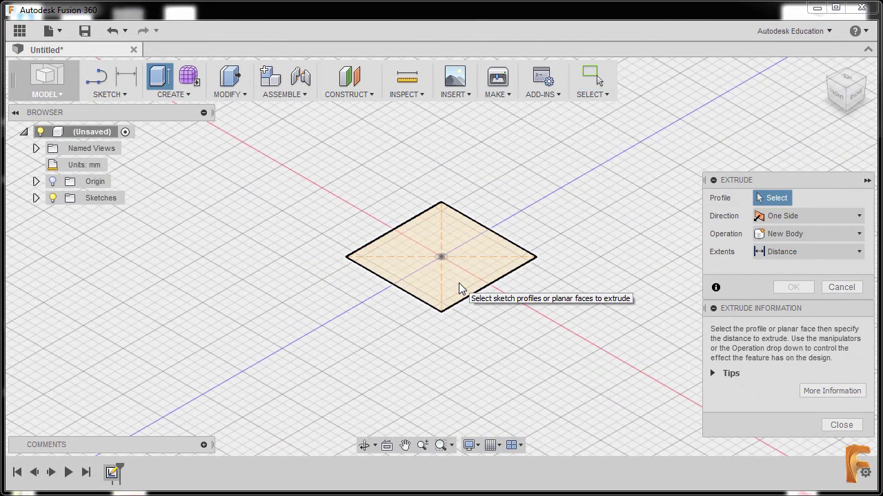
left_click(464, 237)
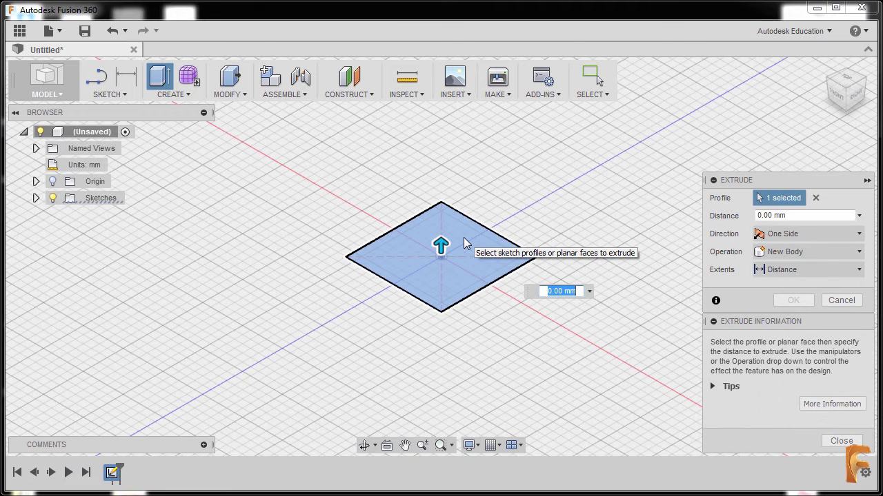
scroll(463, 237, "up", 2)
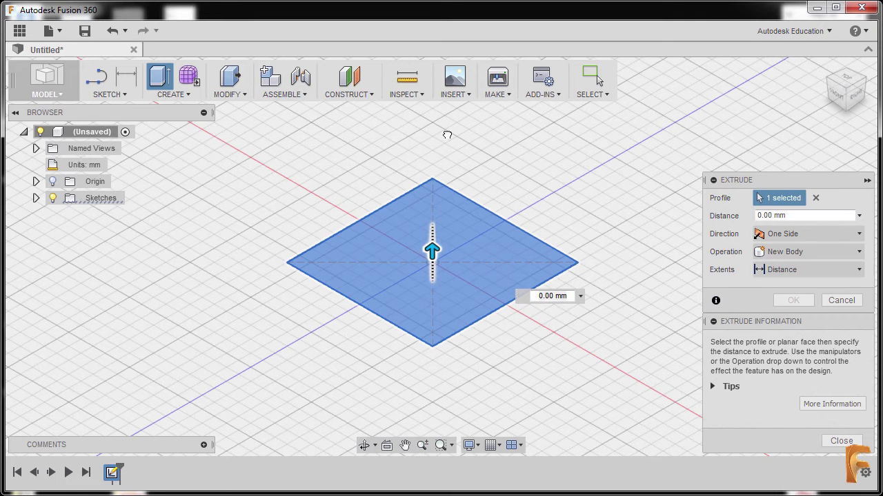
left_click_drag(447, 135, 431, 133)
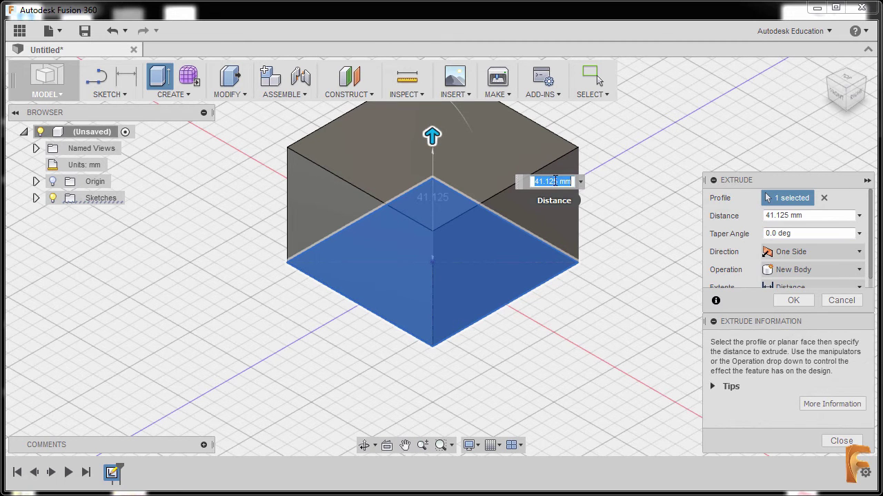
type("60")
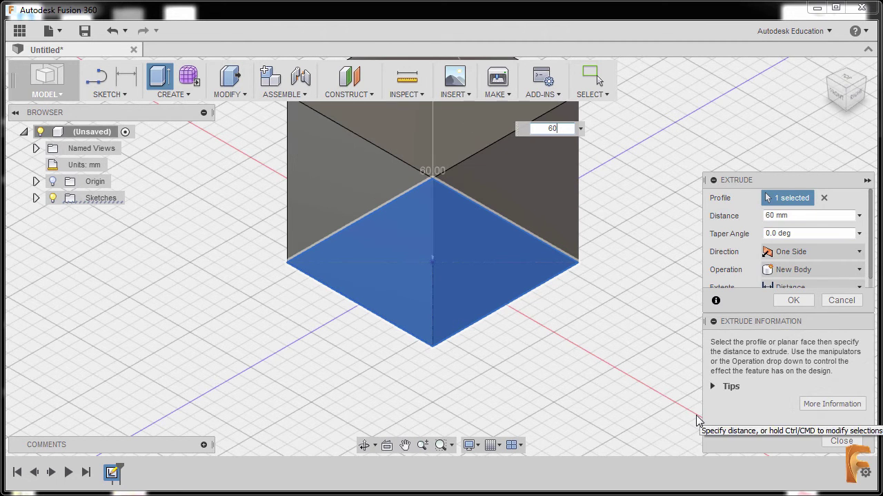
left_click(793, 300)
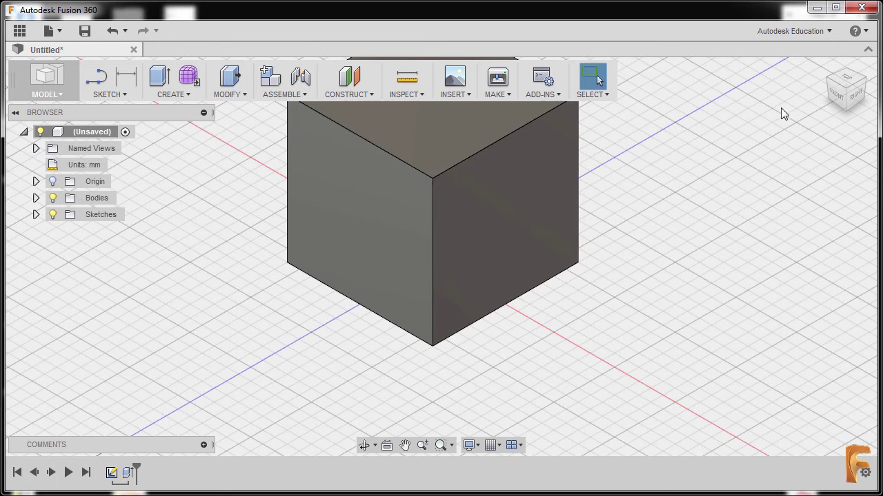
Show the origin geometry in the home view and create a sketch on the XY plane
left_click(824, 67)
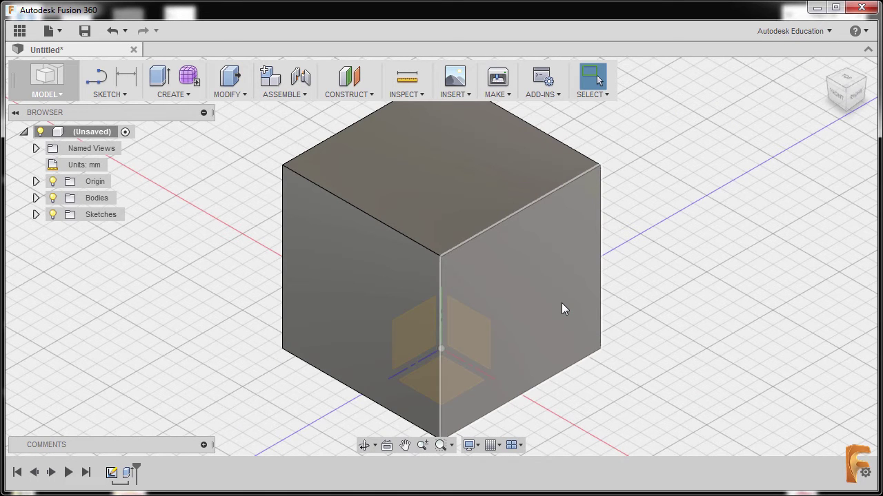
left_click(37, 181)
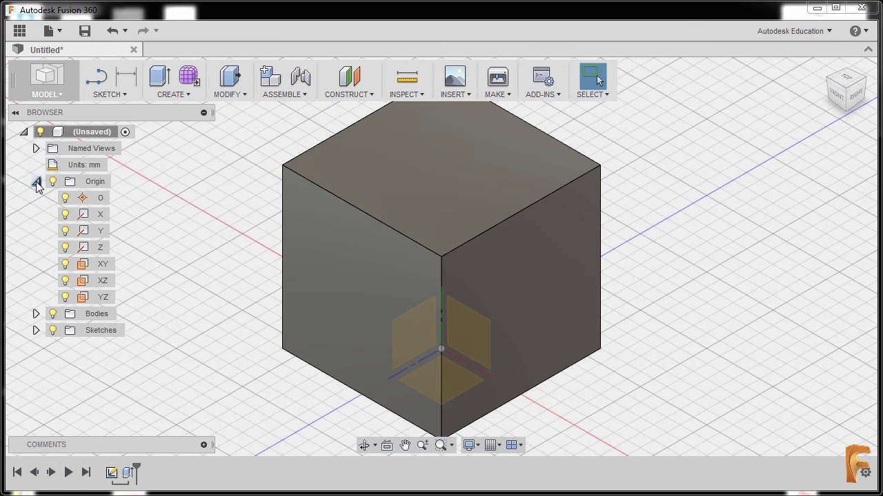
right_click(100, 267)
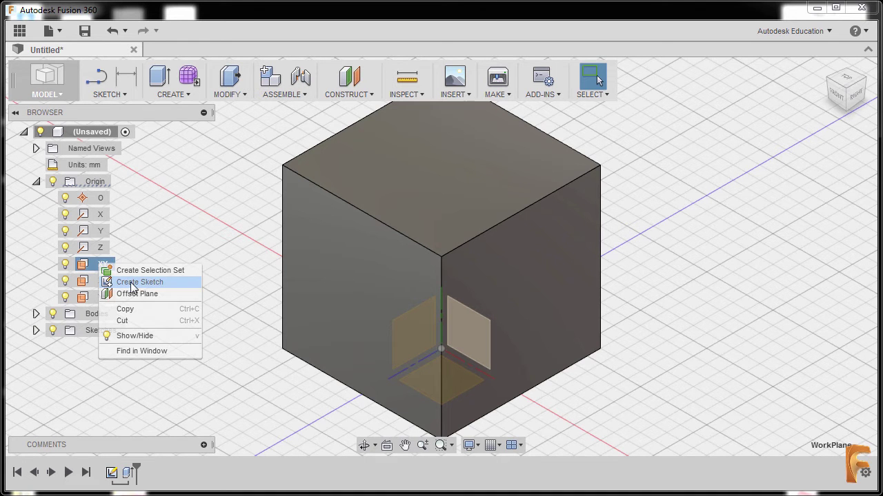
left_click(132, 284)
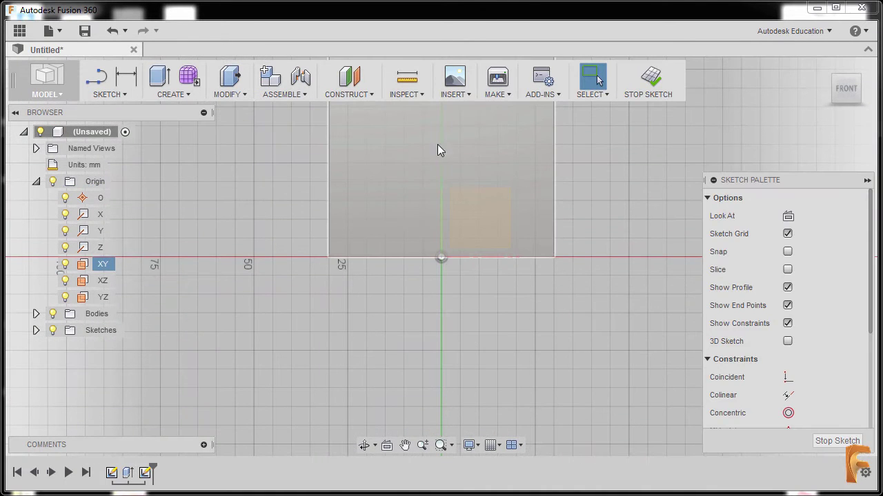
Sketch a two-point rectangle down from the cube's top edge, about 13.4 mm from the right side and 25.8 mm above the base
middle_click_drag(450, 158, 442, 297)
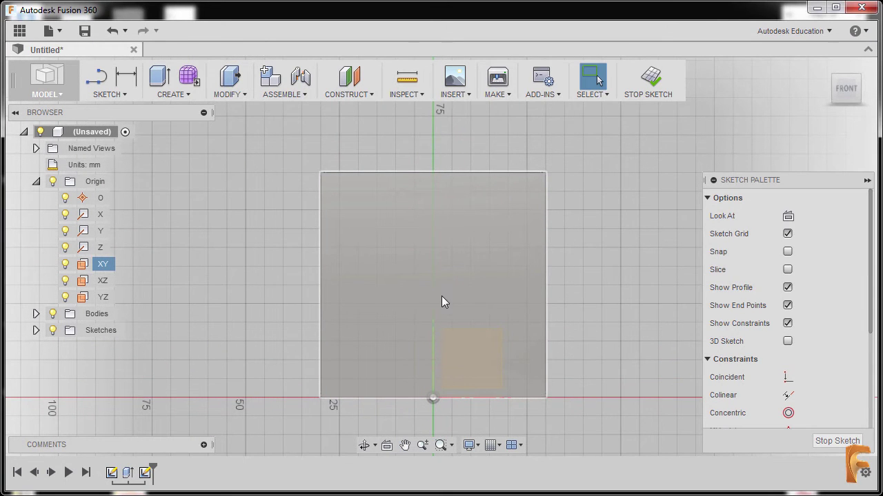
key("r")
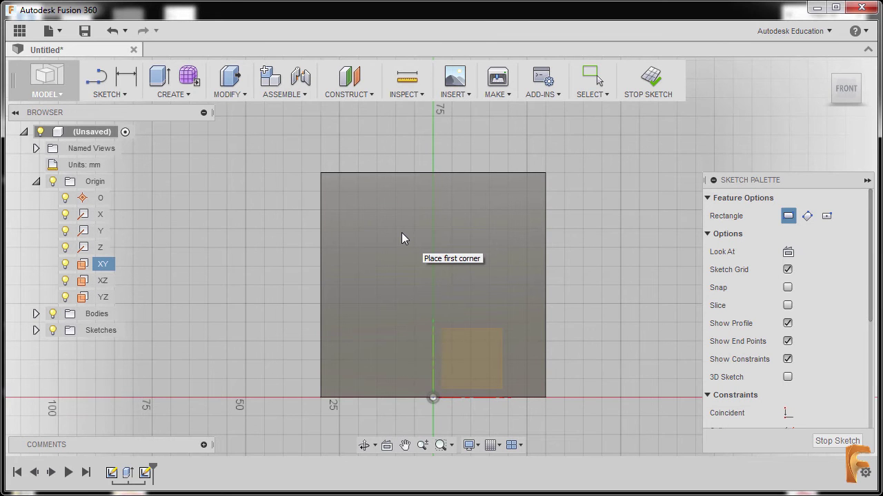
left_click(365, 173)
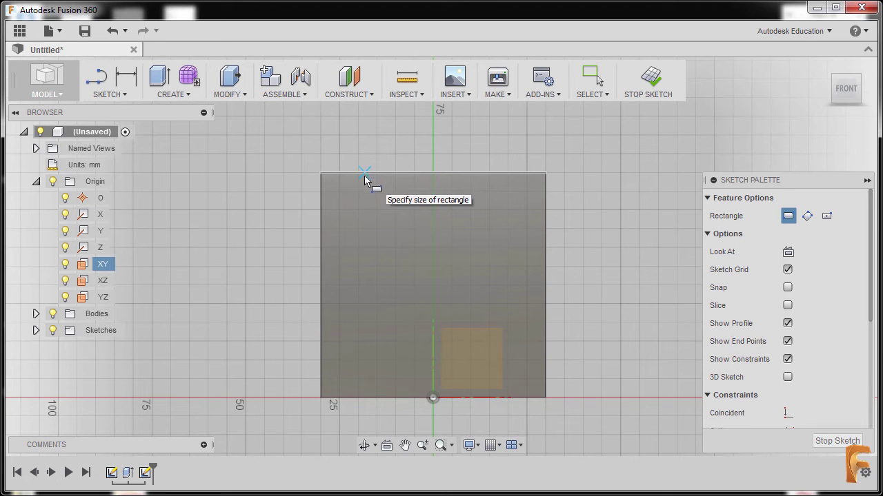
left_click(495, 300)
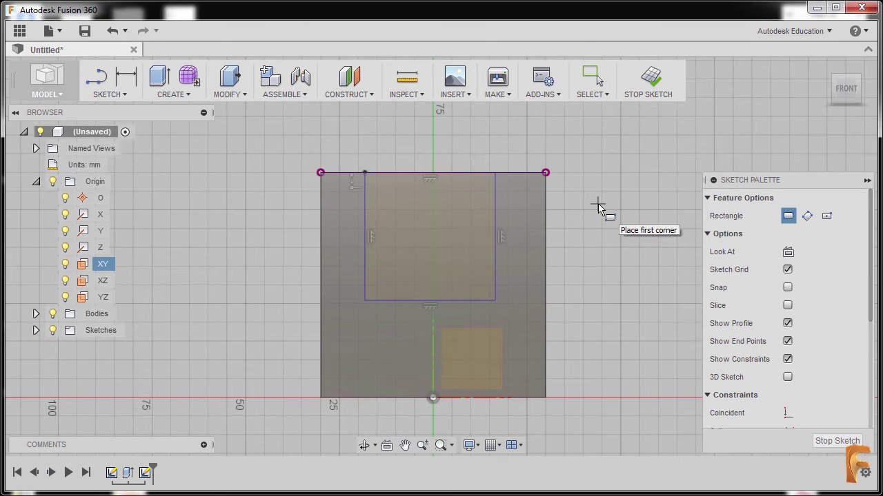
key("Escape")
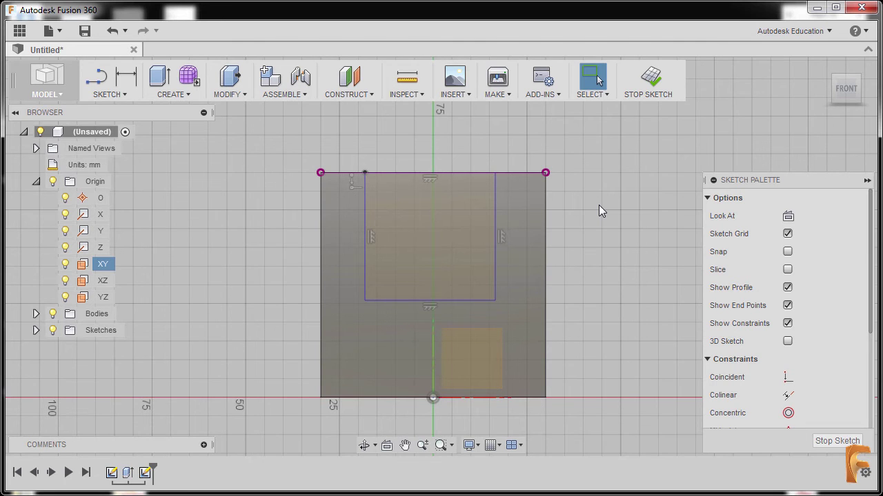
Dimension the rectangle's right and left sides at 13 mm from the cube's corresponding side edges
key("d")
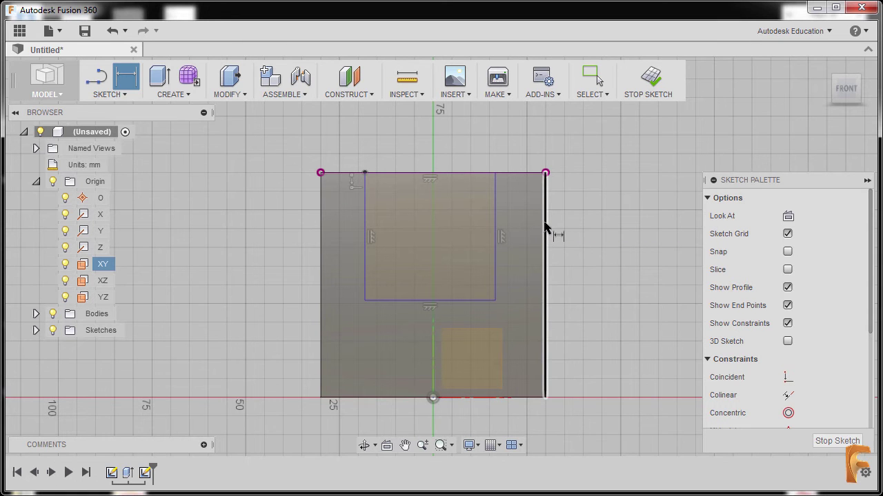
left_click(494, 208)
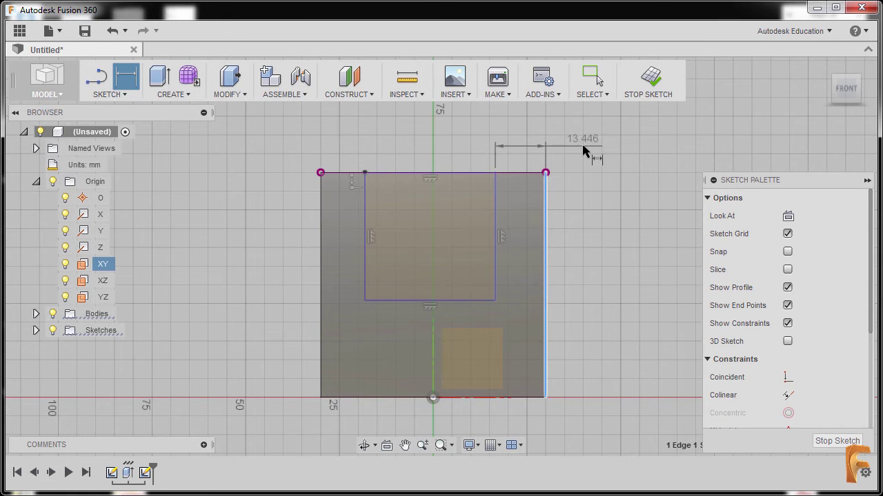
left_click(583, 150)
type("13")
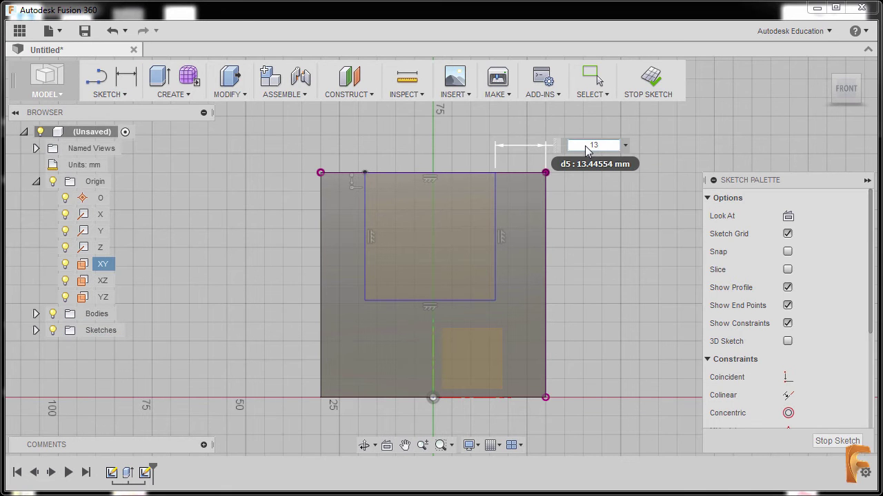
key("Return")
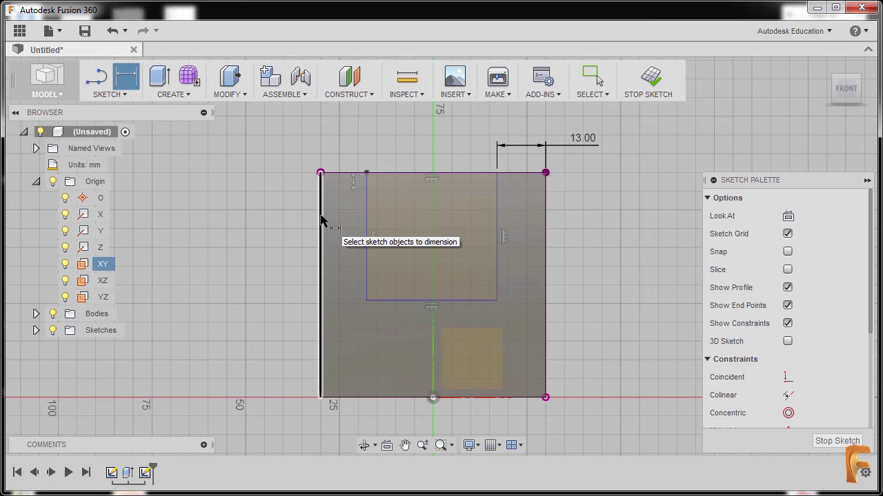
left_click(321, 221)
left_click(367, 206)
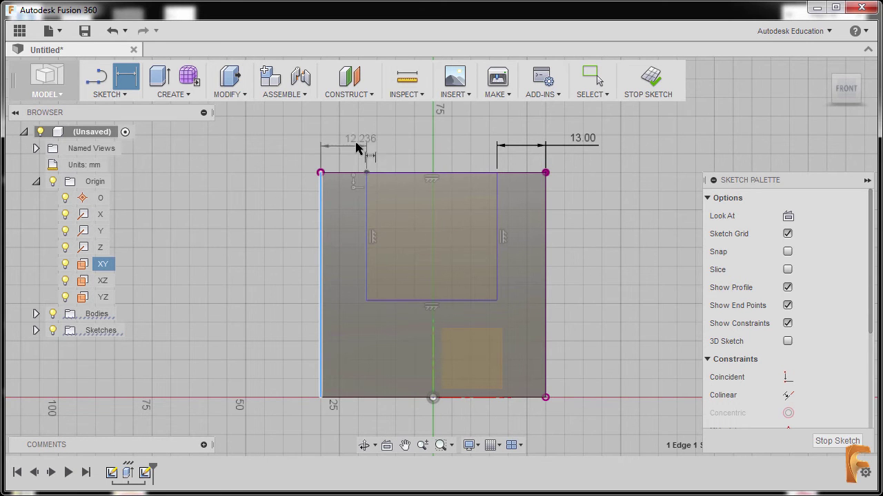
left_click(286, 143)
type("13")
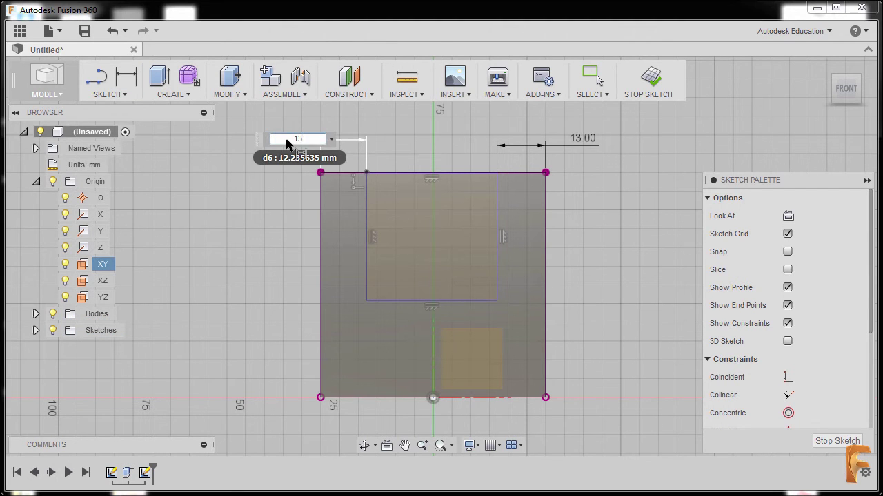
key("Return")
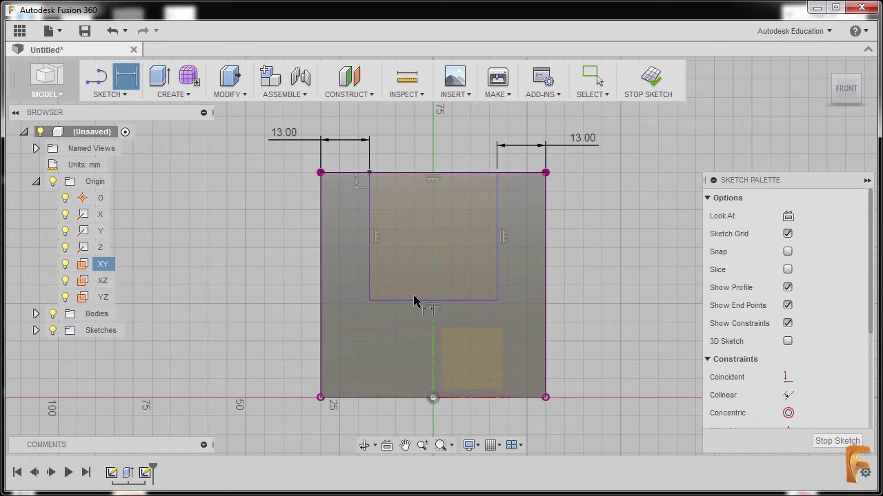
Dimension the rectangle's lower line at 19 mm above the cube's bottom edge
left_click(386, 398)
left_click(406, 301)
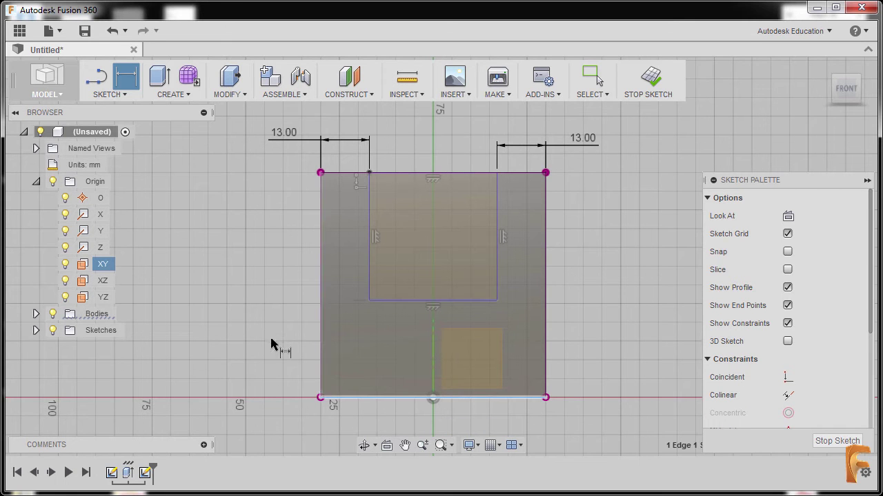
left_click(262, 350)
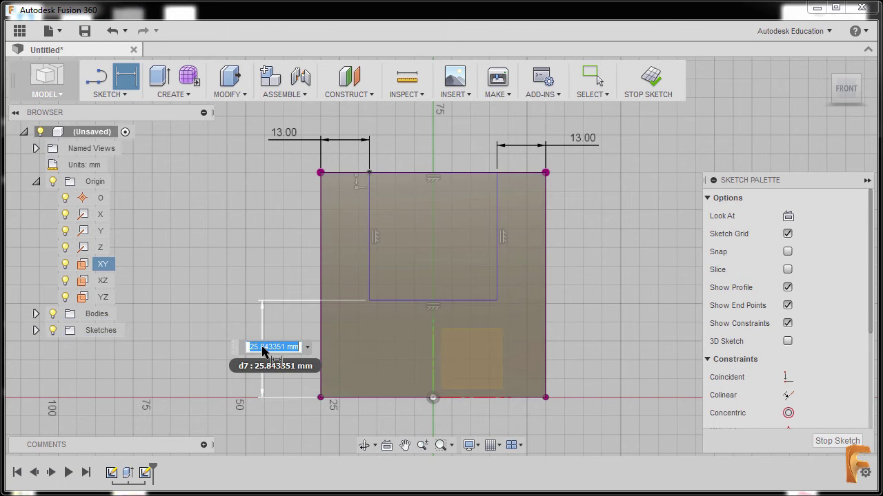
type("19")
key("Return")
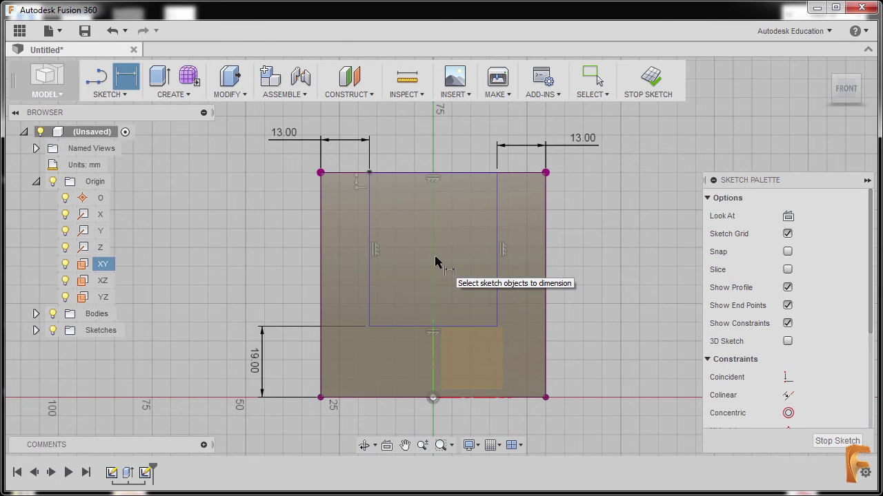
Extrude the slot rectangle on the XY plane as a cut through the entire cube in both directions, with extents set to All
key("e")
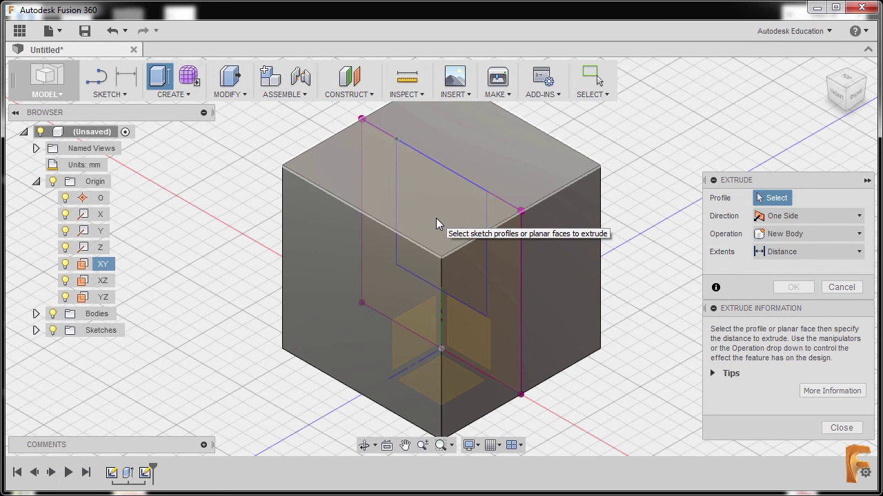
left_click(436, 218)
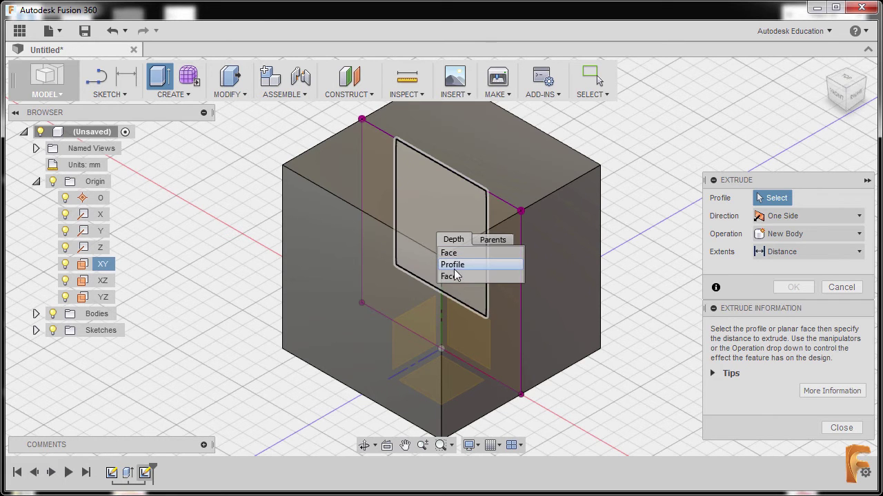
left_click(449, 266)
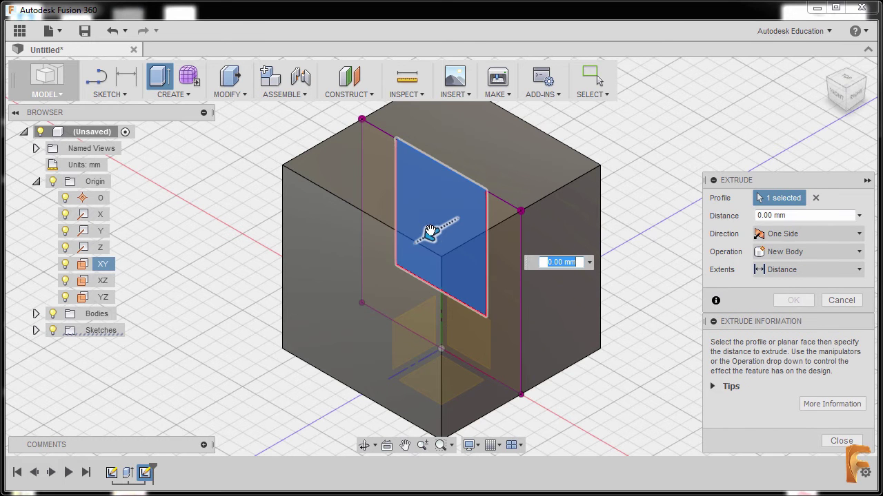
left_click_drag(430, 231, 349, 297)
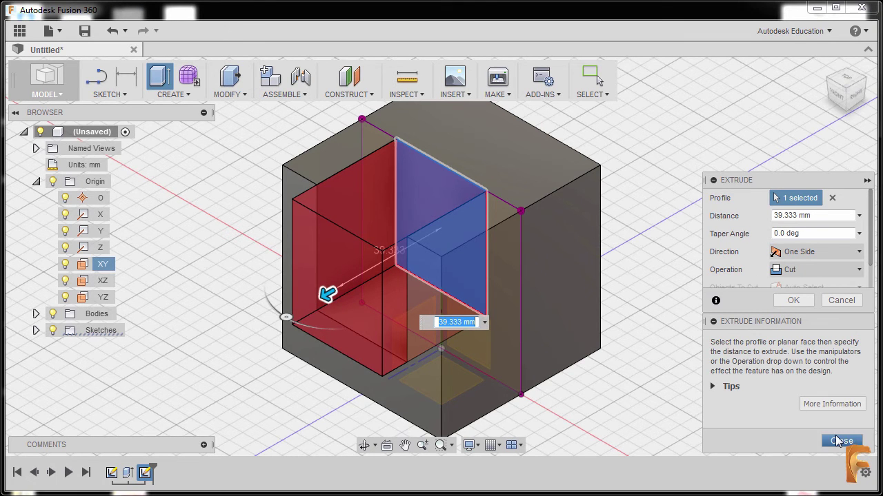
left_click(714, 322)
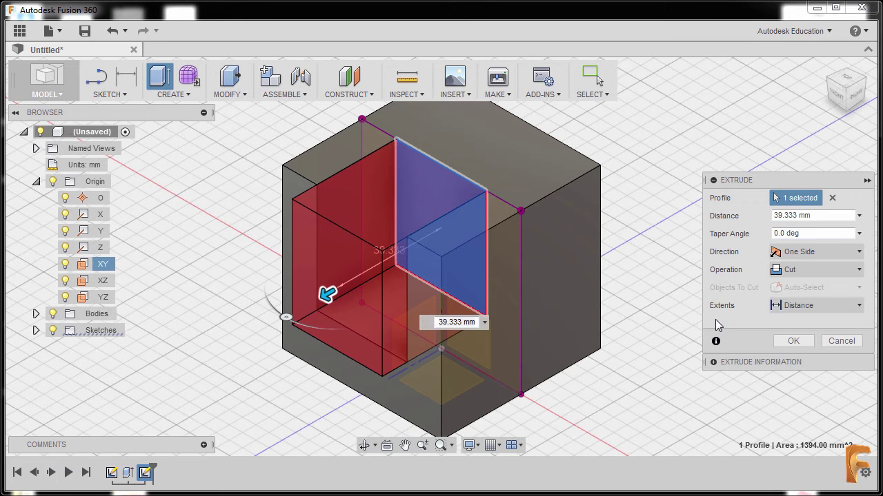
left_click(804, 252)
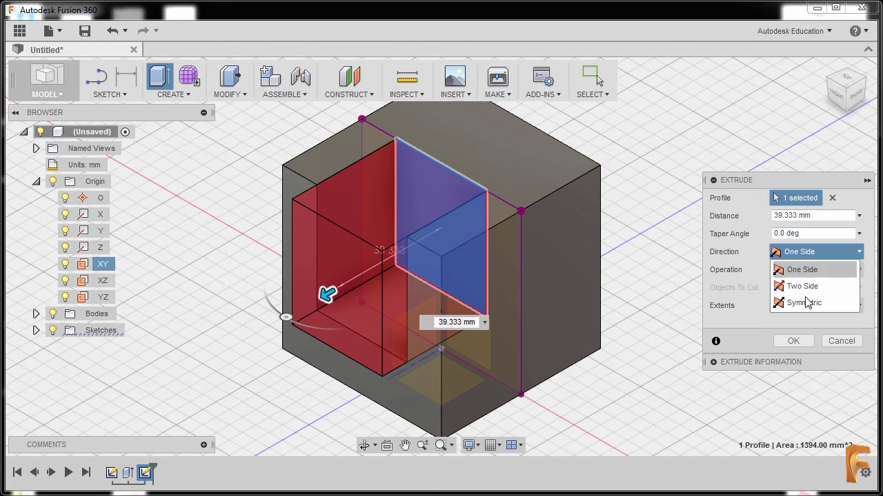
left_click(809, 304)
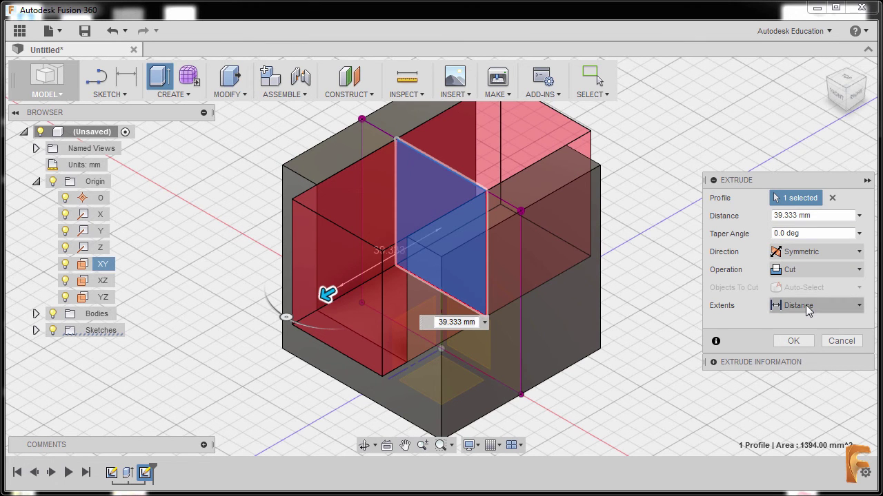
left_click(792, 308)
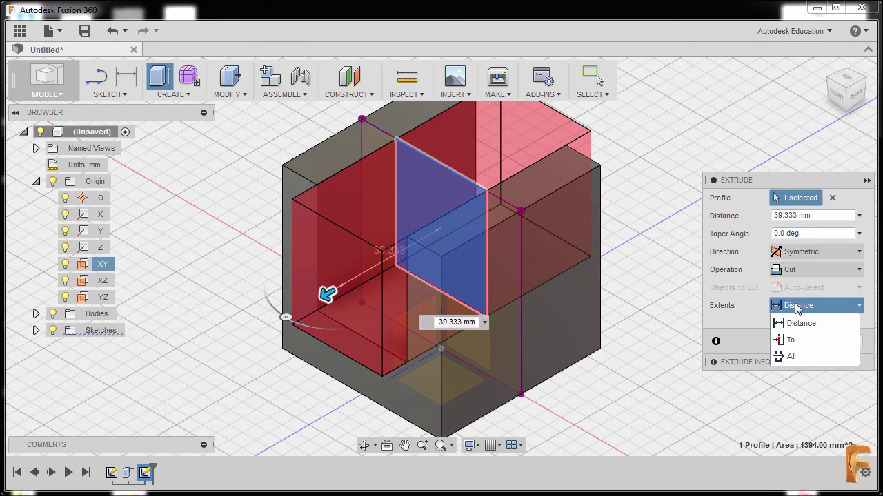
left_click(800, 355)
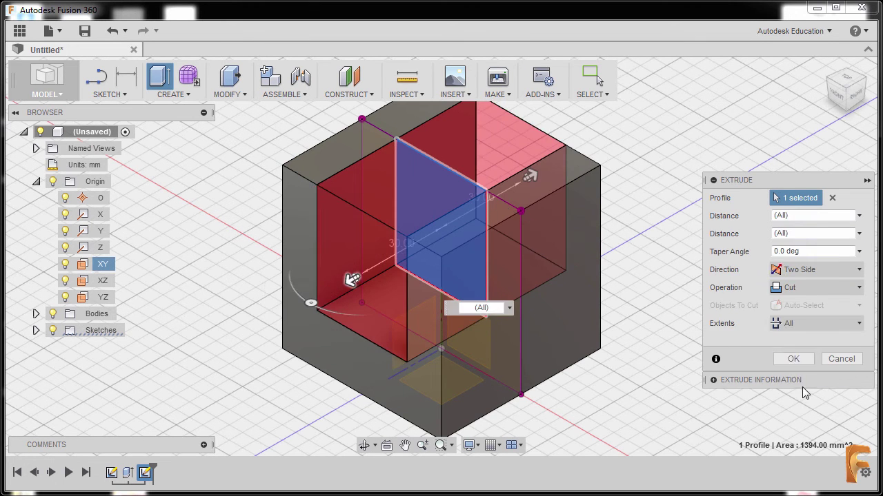
left_click(793, 360)
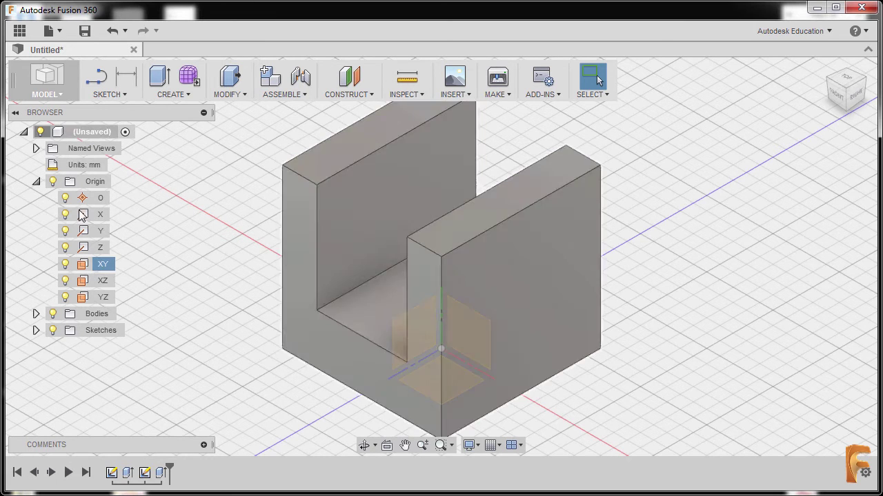
Create a sketch on the YZ plane and draw a two-point rectangle about 35 mm wide and 36 mm deep from the cube's top edge
left_click(103, 302)
right_click(104, 301)
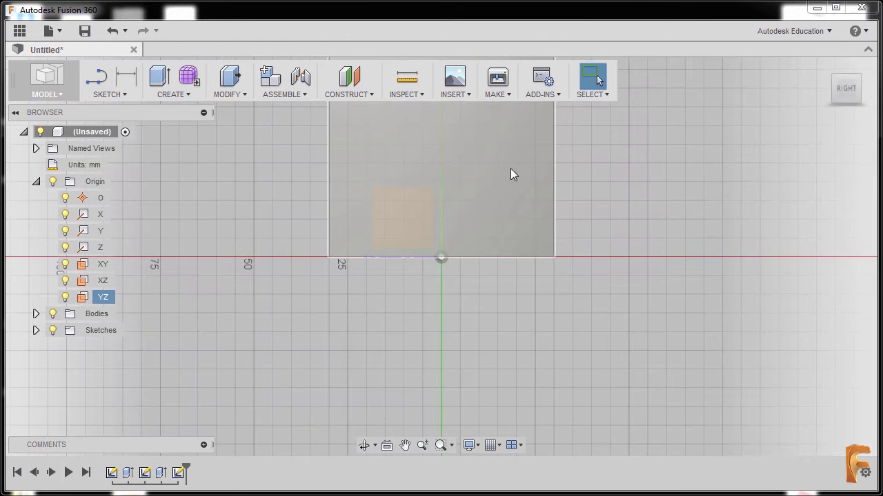
middle_click_drag(453, 142, 450, 266)
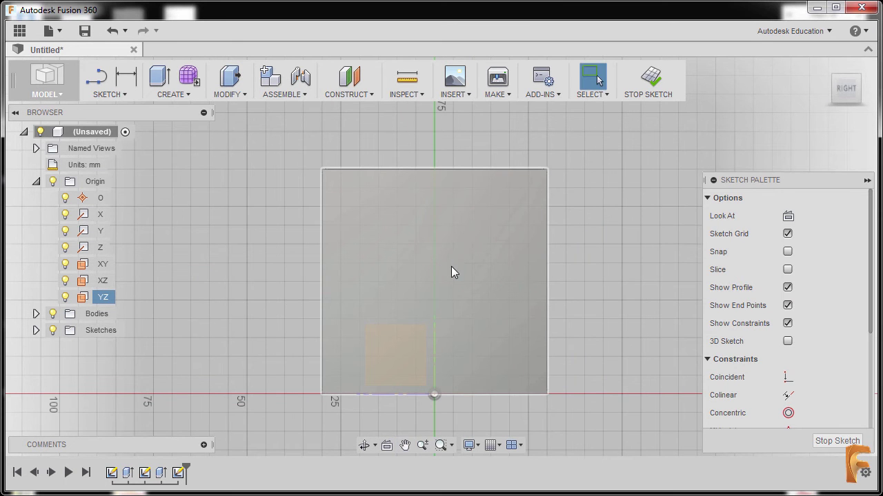
key("r")
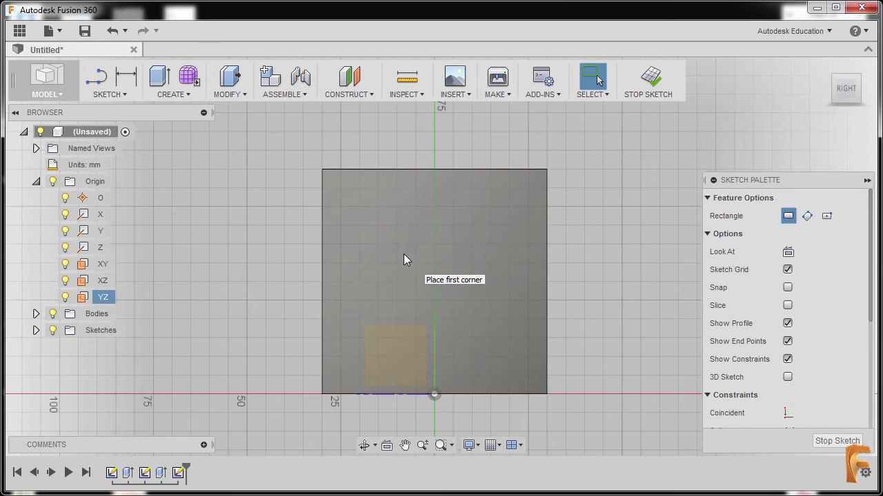
left_click(370, 172)
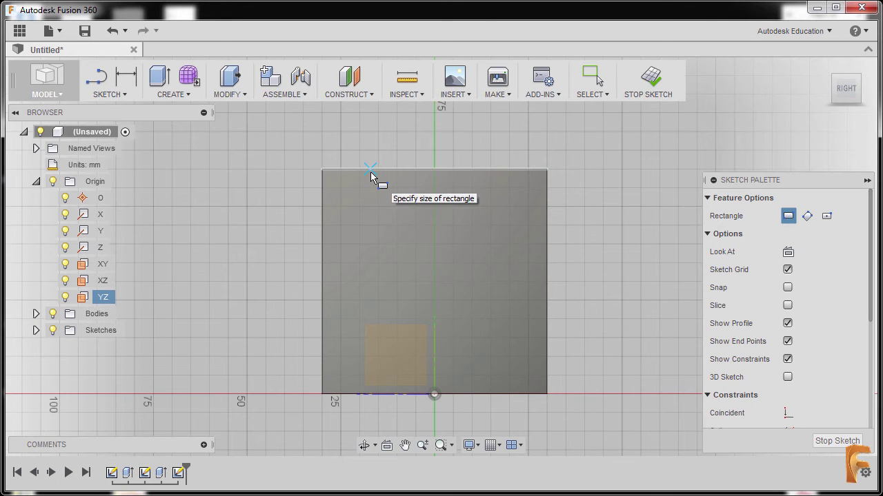
left_click(501, 303)
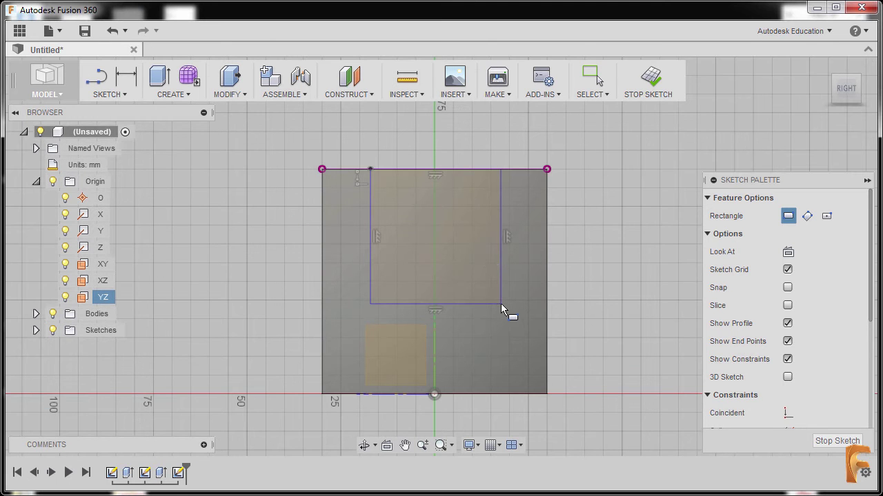
Dimension the rectangle's left side at 15 mm from the cube's left edge
key("d")
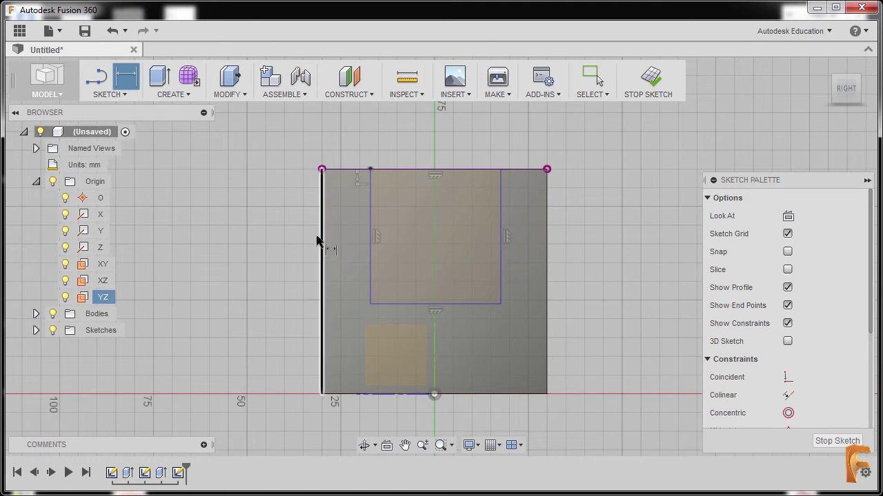
left_click(322, 217)
left_click(370, 204)
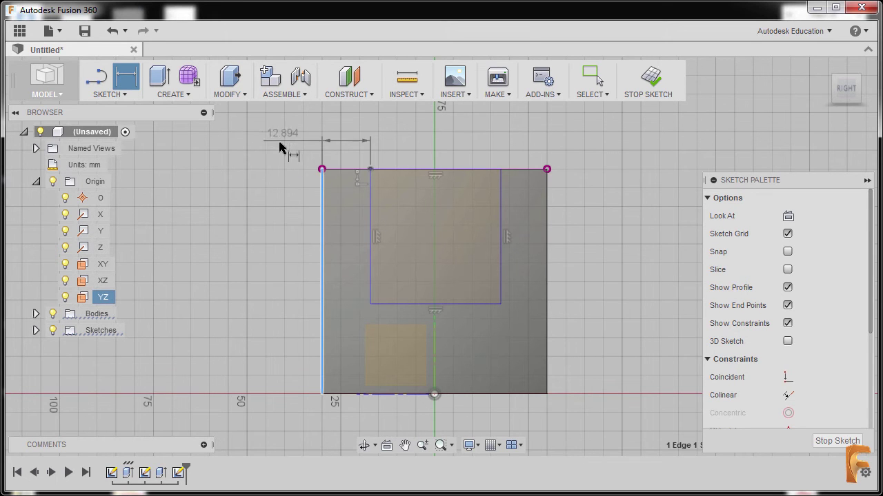
left_click(275, 140)
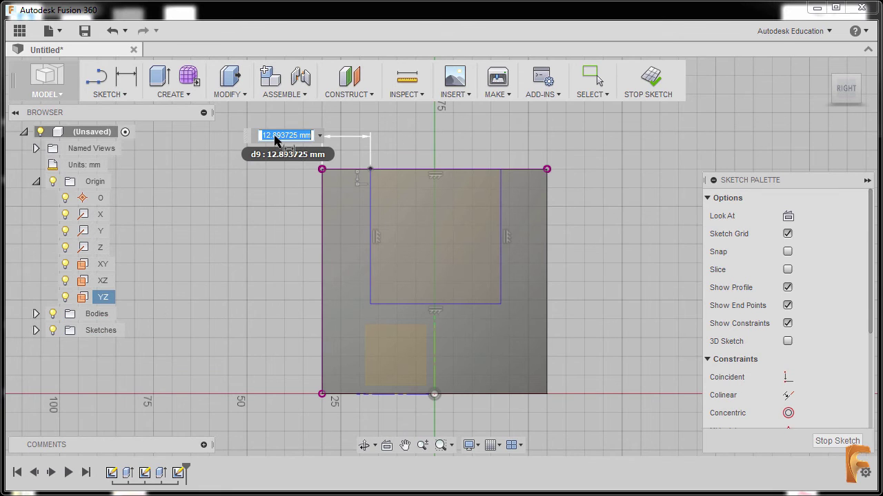
type("15")
key("Return")
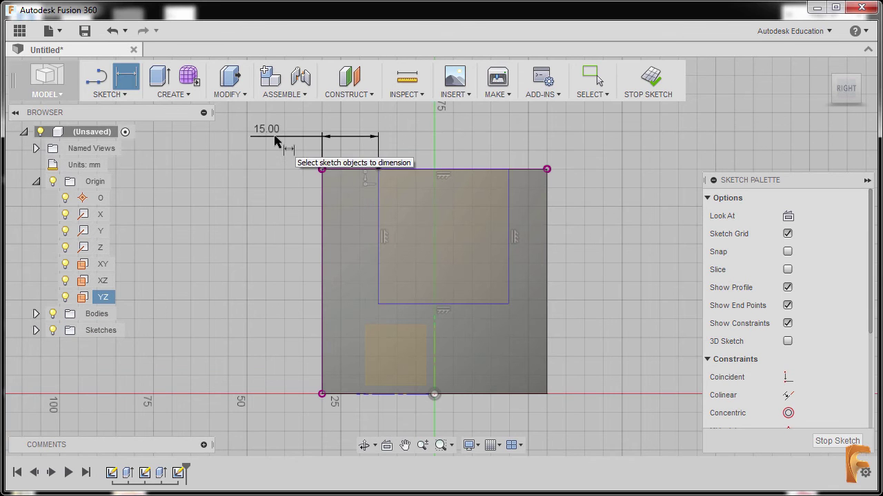
Dimension the rectangle's right side at 15 mm from the cube's right edge
left_click(547, 217)
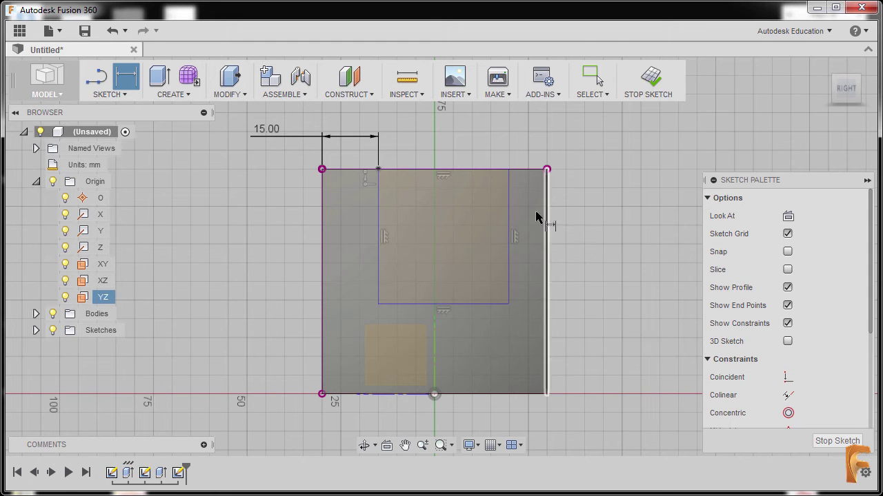
left_click(510, 211)
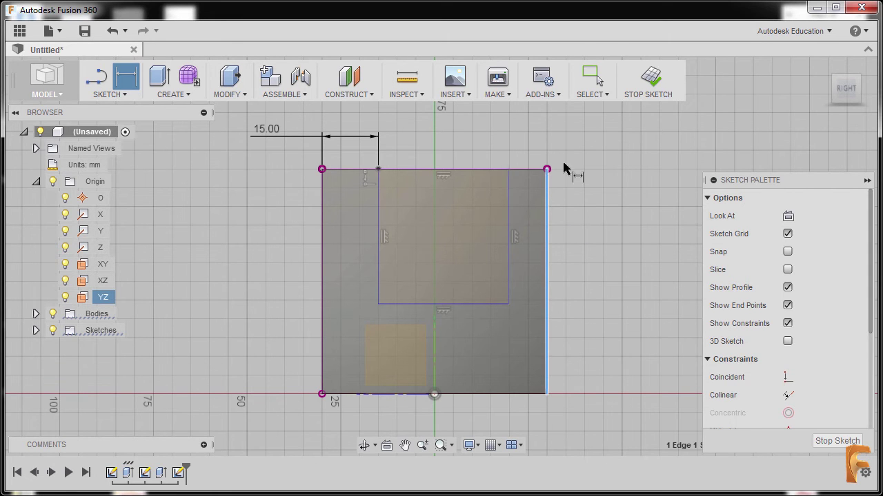
left_click(604, 143)
type("1")
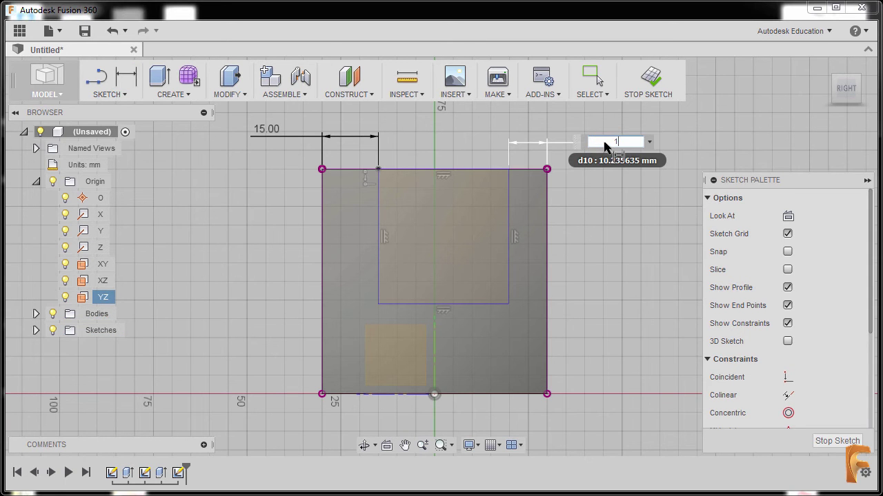
type("5")
key("Return")
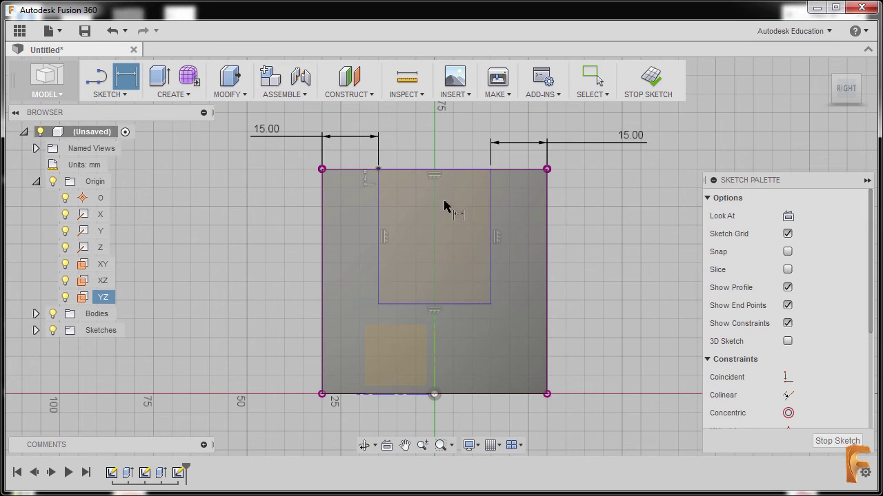
Dimension the rectangle's height between its upper and lower lines at 20 mm
left_click(461, 167)
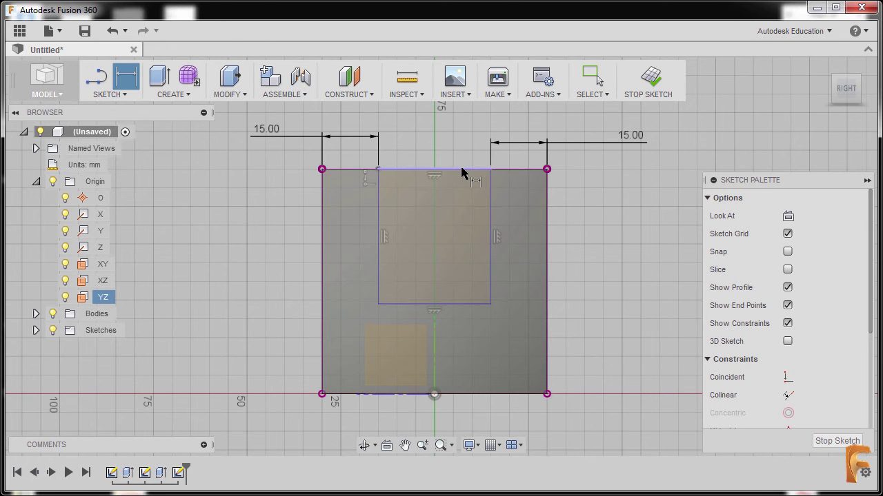
left_click(468, 304)
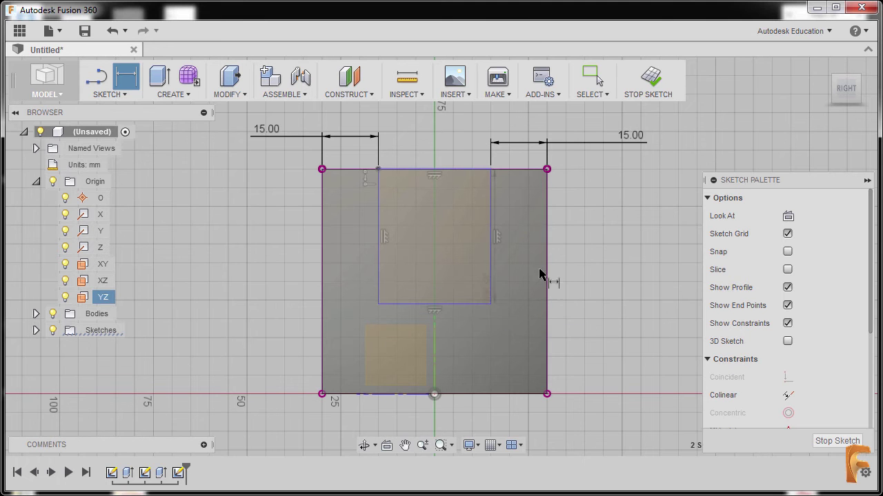
left_click(617, 235)
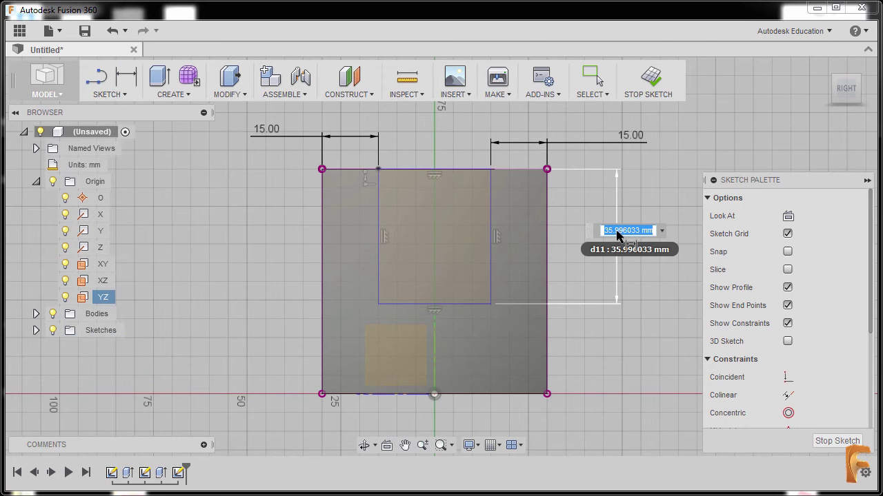
left_click(618, 232)
triple_click(618, 232)
type("20")
key("Return")
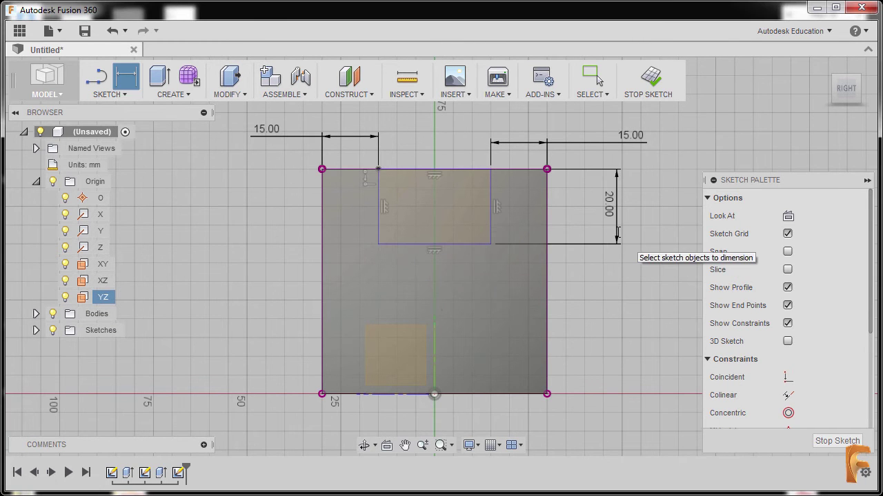
key("Escape")
left_click(471, 242)
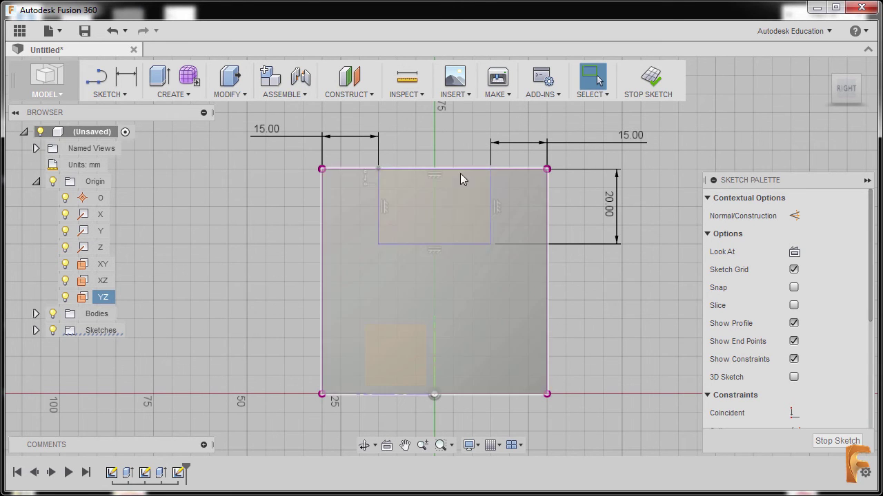
Extrude the YZ-plane rectangle as a cut through both remaining walls in both directions, with extents set to All
key("e")
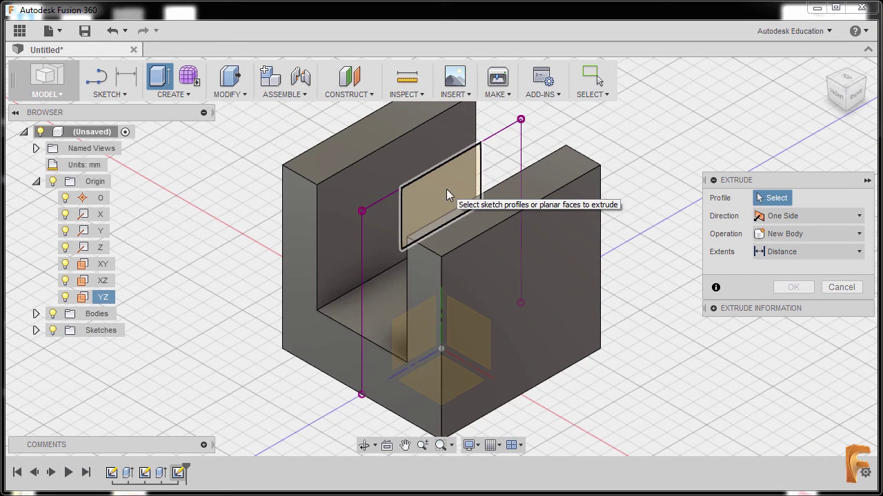
left_click(446, 189)
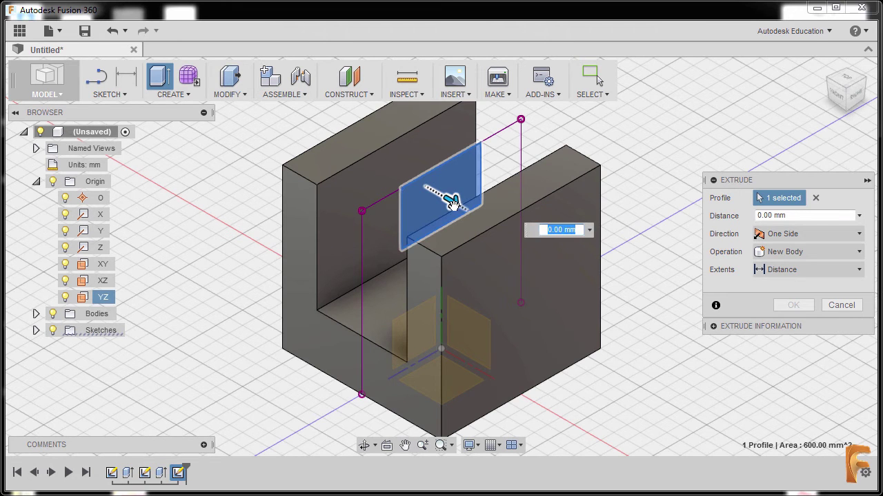
left_click_drag(453, 200, 608, 275)
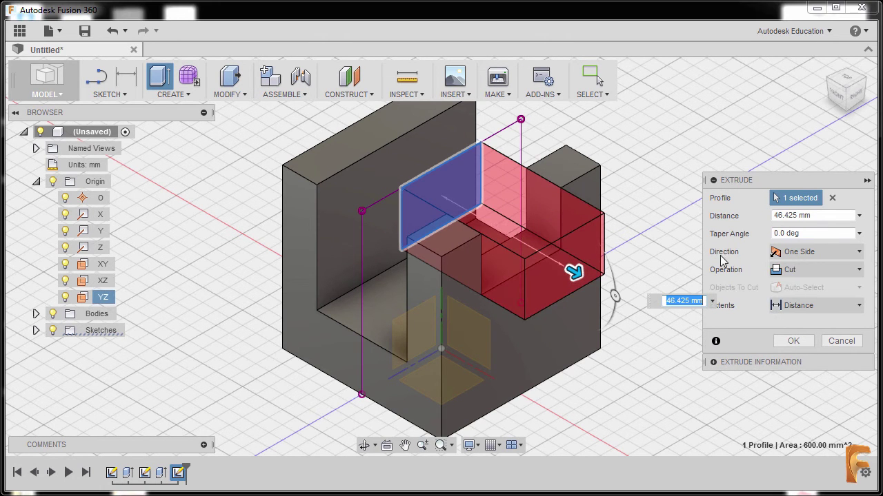
left_click(813, 252)
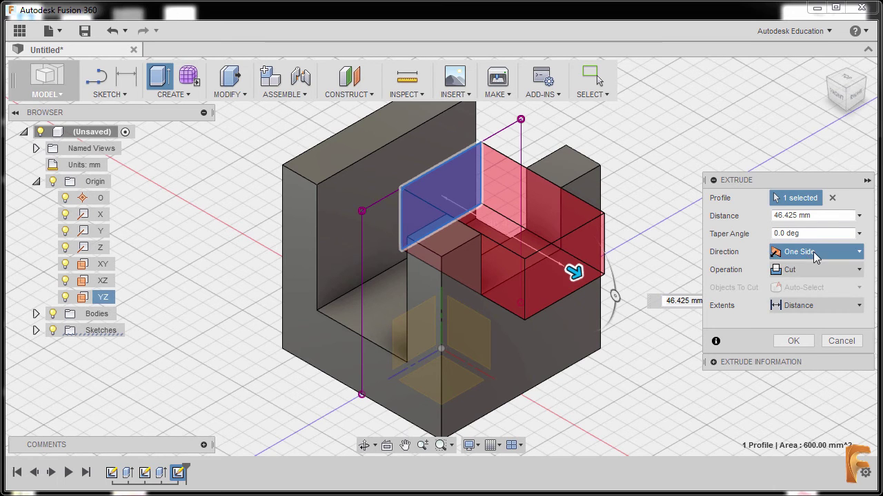
left_click(807, 301)
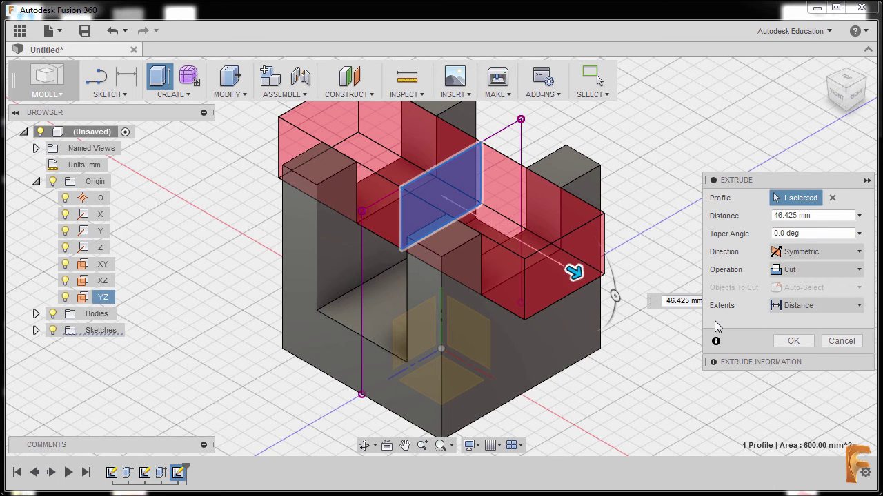
left_click(806, 305)
left_click(810, 357)
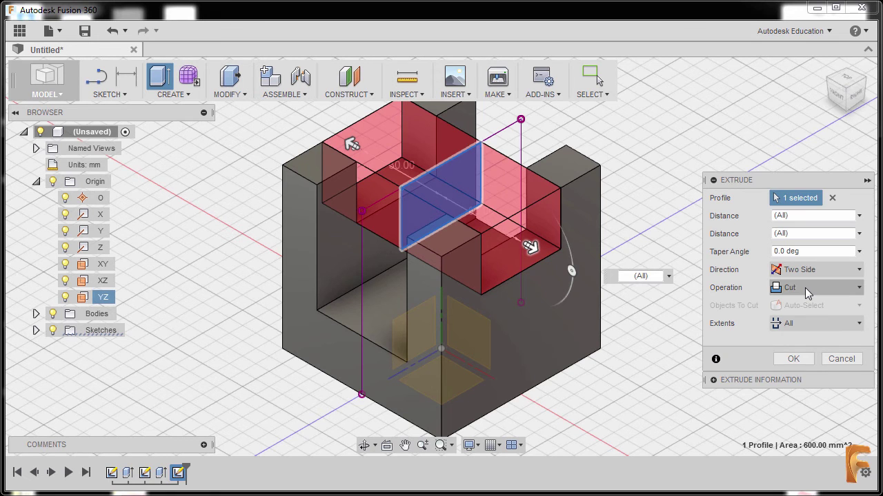
left_click(792, 358)
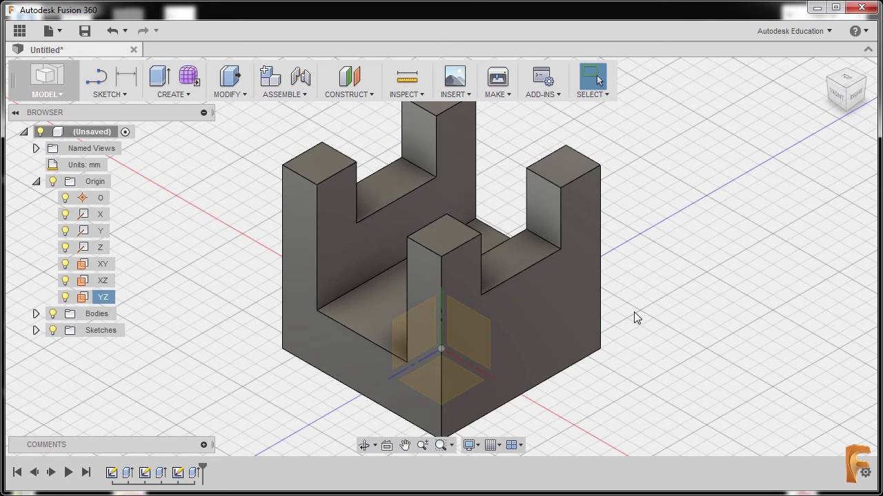
Start a new sketch on the cube's bottom face and view it straight on
middle_click_drag(634, 312, 609, 278, "shift")
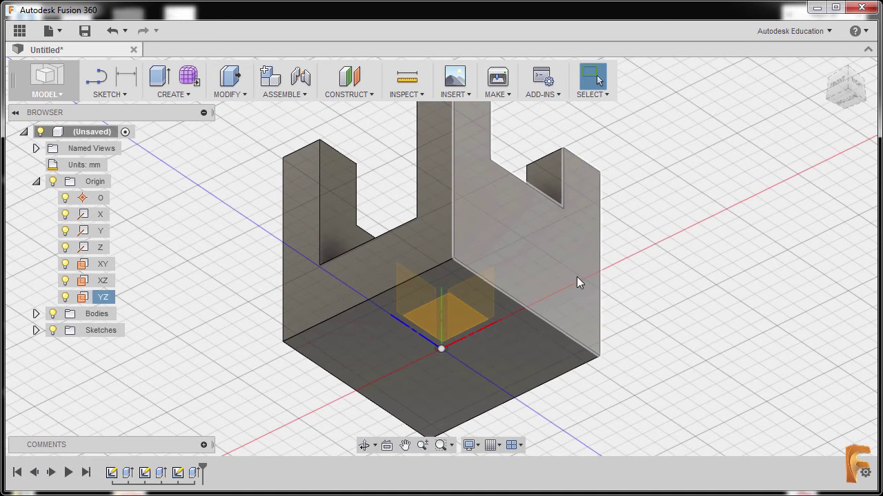
left_click(513, 345)
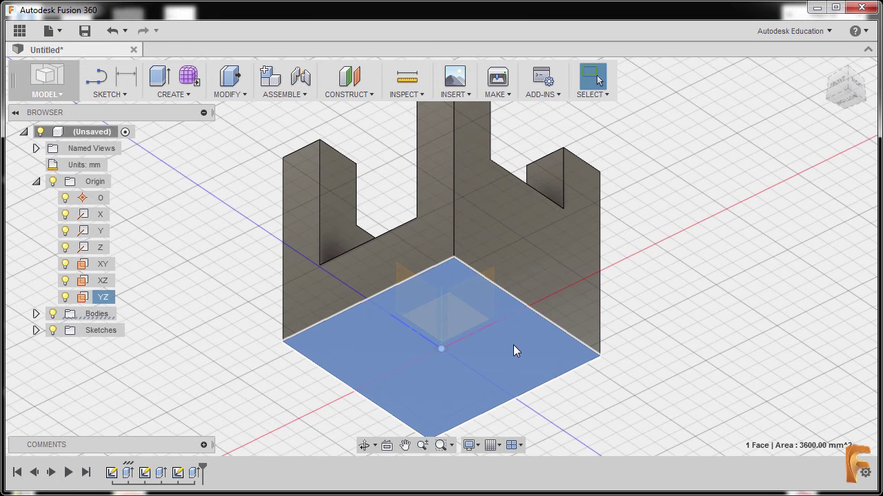
right_click(513, 351)
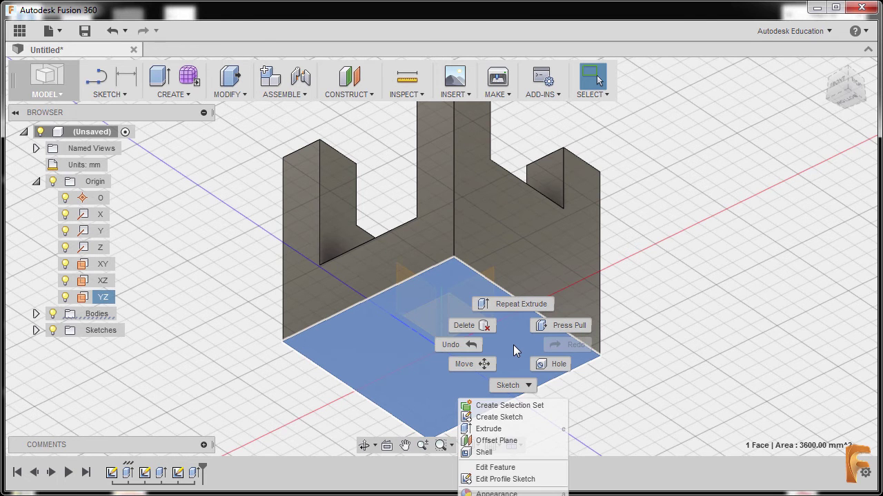
left_click(507, 416)
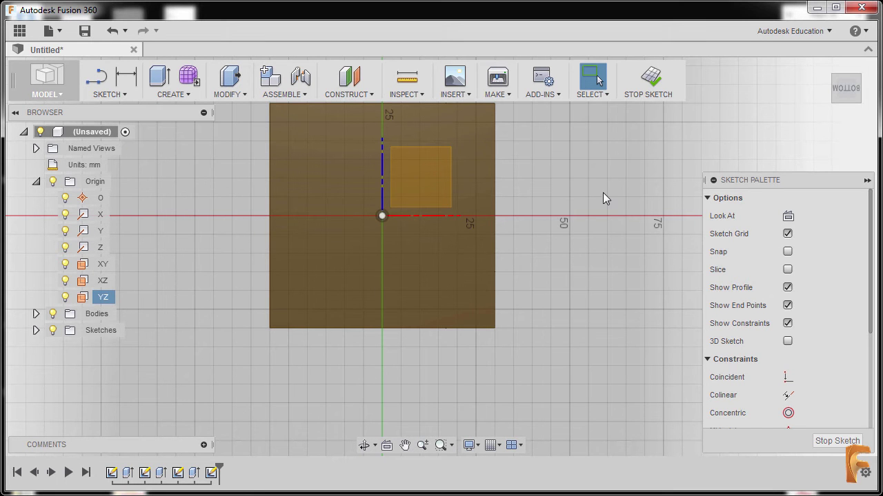
left_click(828, 70)
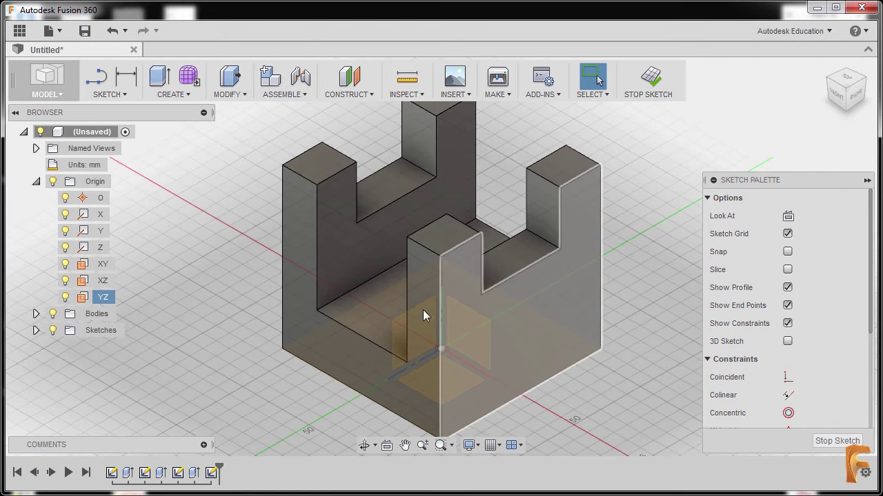
left_click(492, 335)
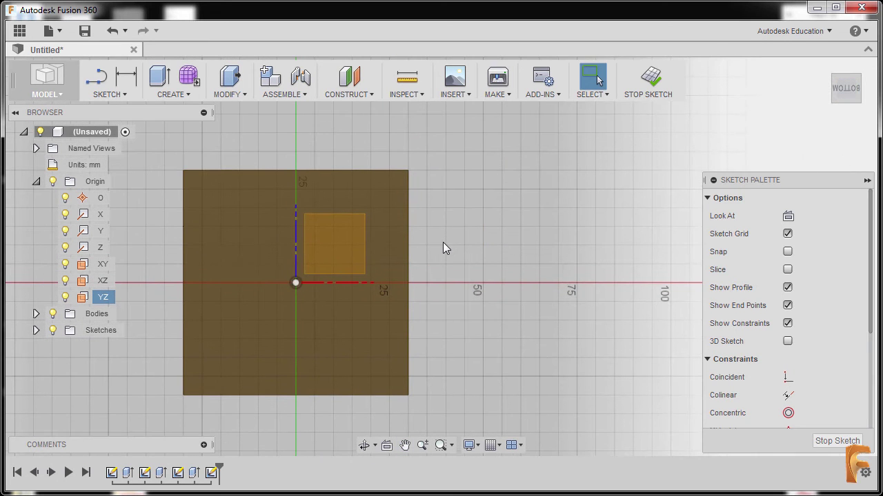
Sketch a rounded tab from two corners of the bottom face, using straight sides about 43 mm long joined by an outward semicircular arc
key("l")
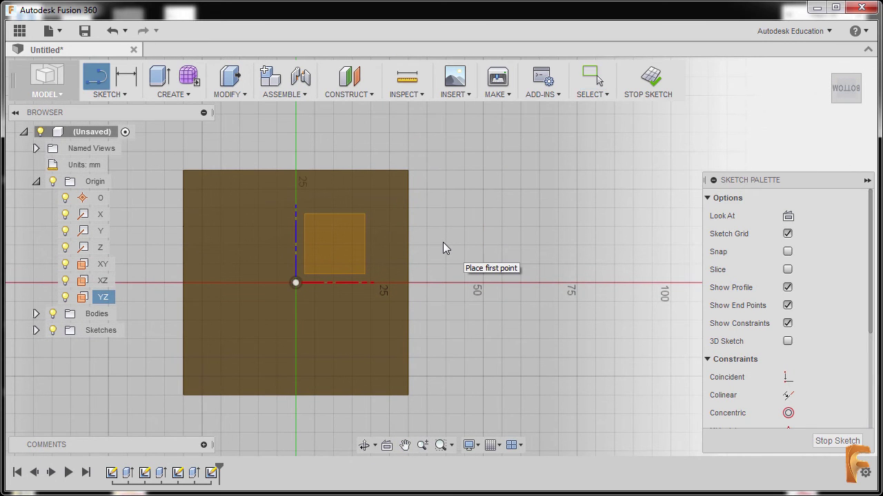
left_click(409, 171)
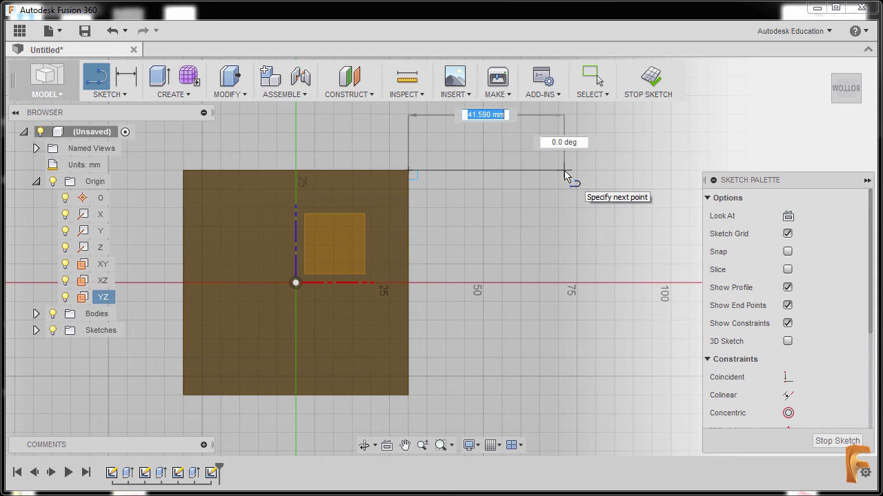
left_click_drag(569, 170, 570, 397)
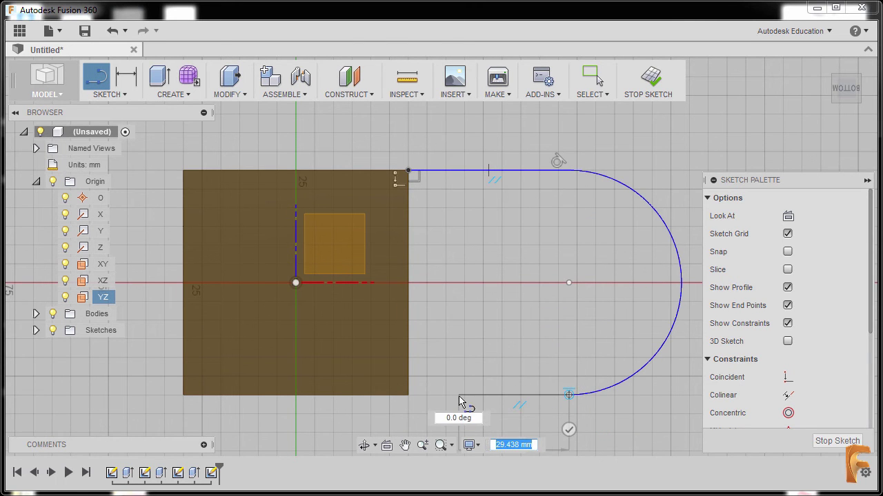
left_click(409, 397)
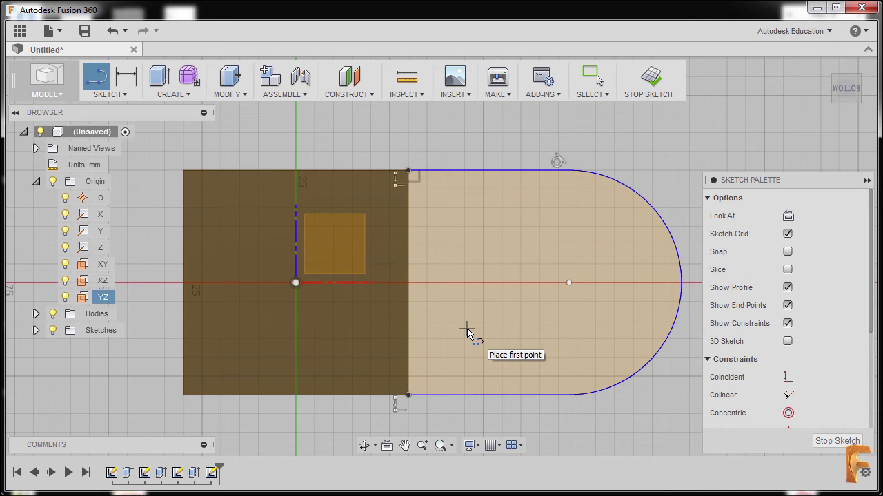
key("Escape")
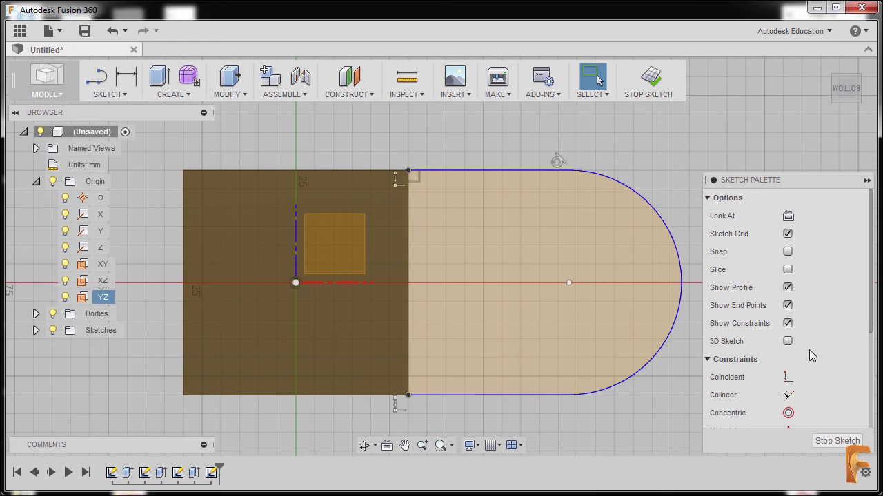
Apply a Tangent constraint between the tab's end arc and its lower straight line
scroll(809, 350, "down", 3)
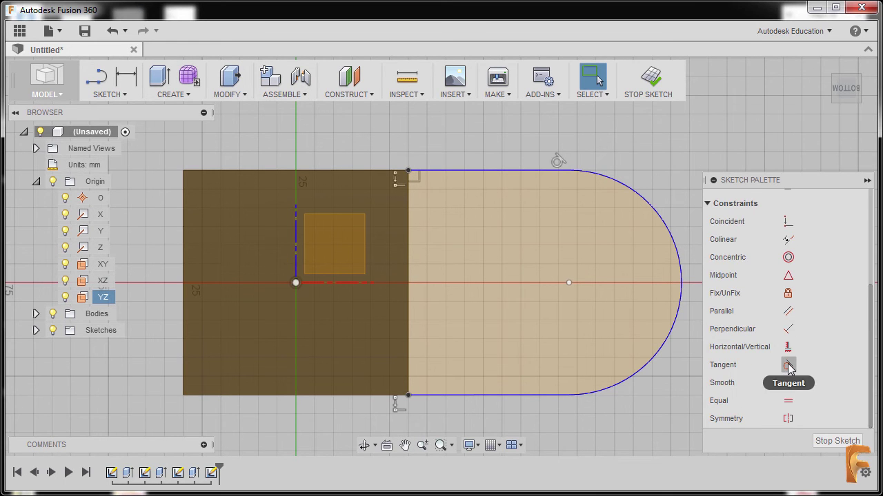
left_click(788, 368)
left_click(618, 384)
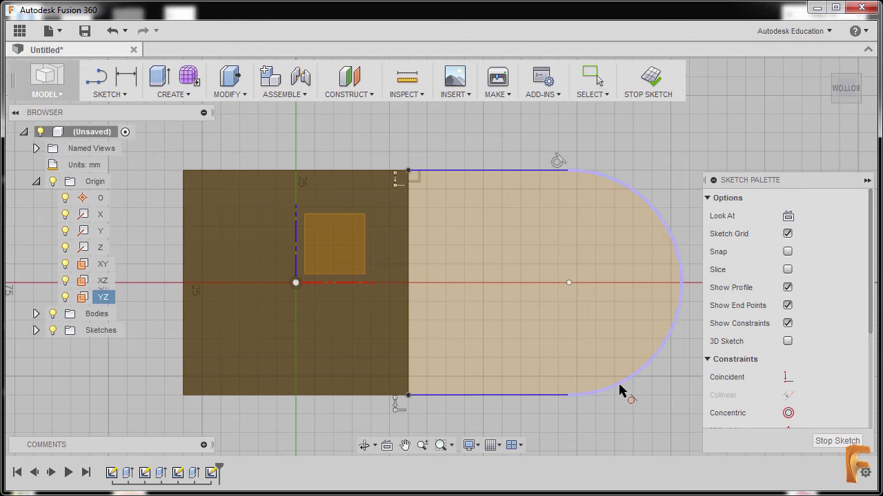
left_click(547, 395)
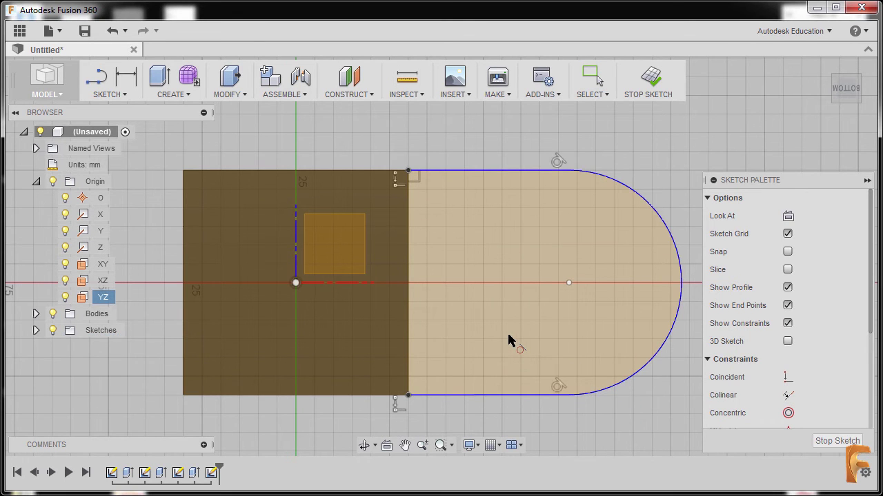
key("Escape")
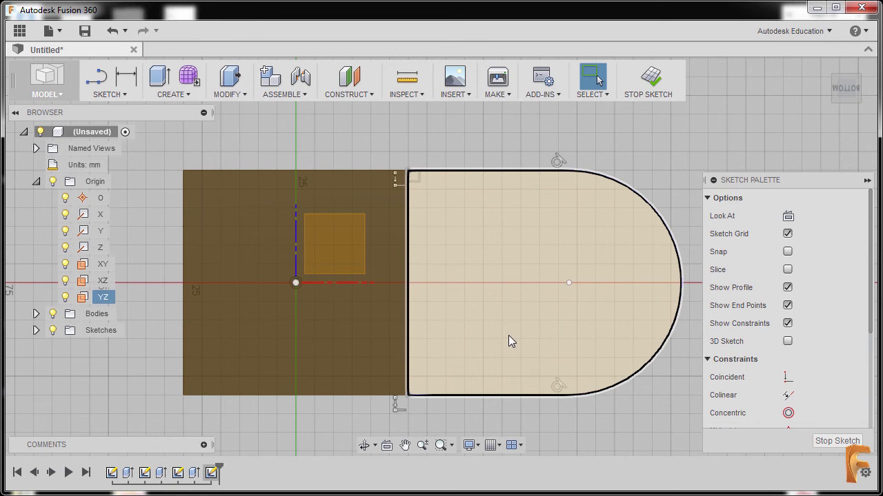
Sketch a 22 mm diameter circle inside the rounded tab profile
key("c")
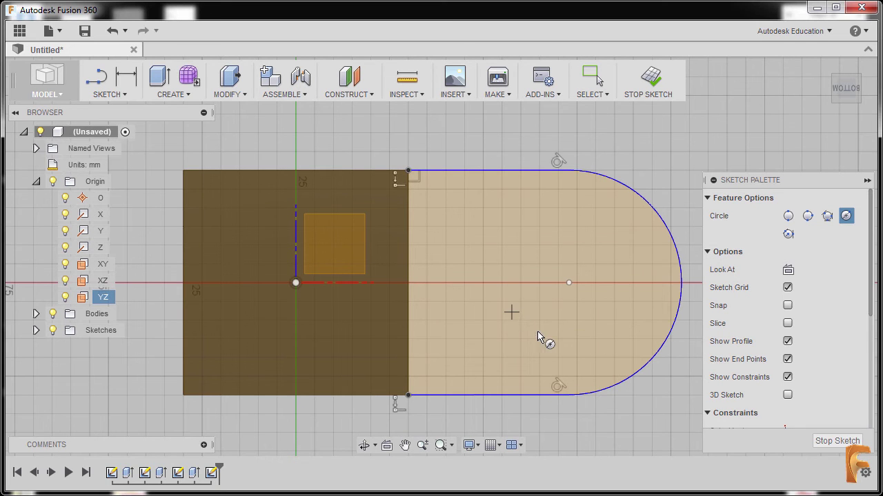
left_click(512, 312)
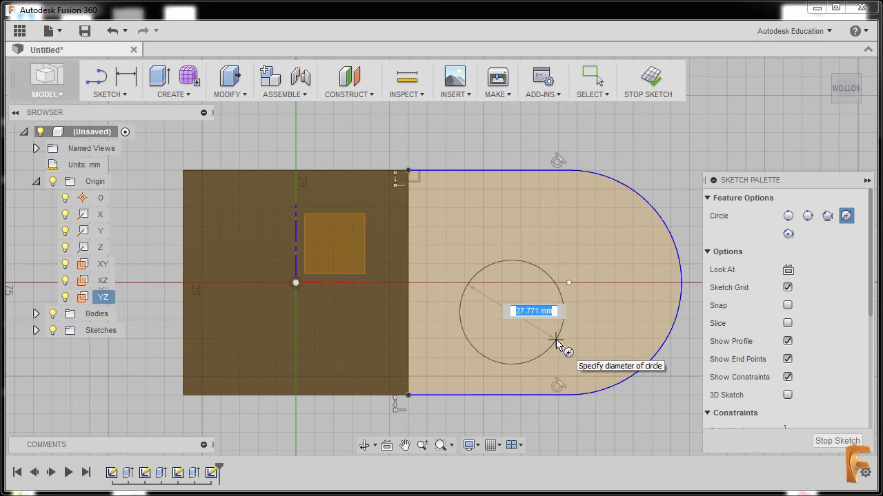
type("22")
key("Tab")
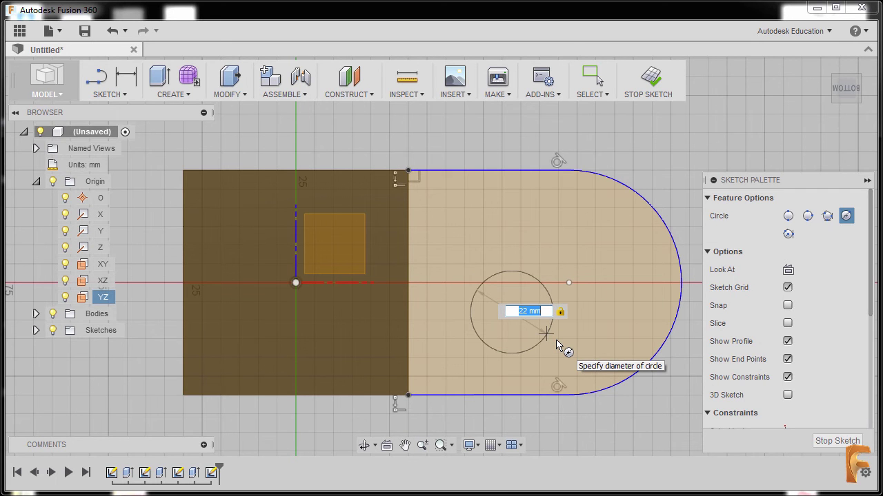
key("Return")
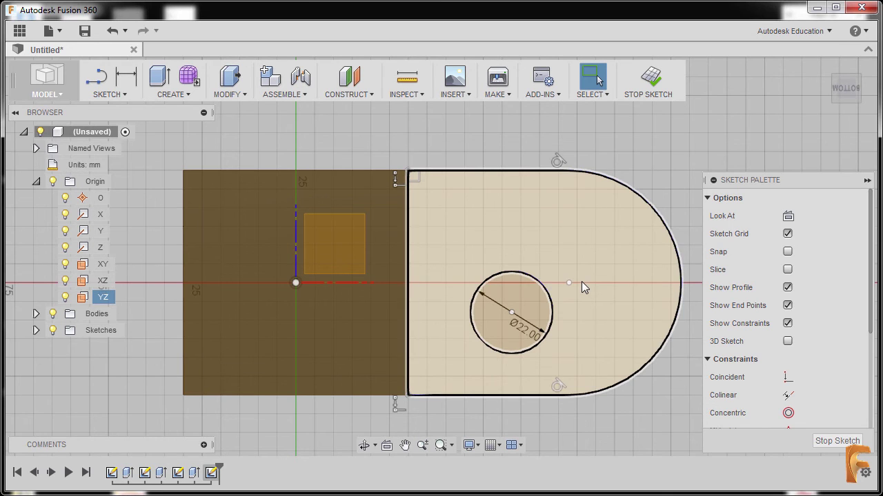
Make the 22 mm circle concentric with the tab's end arc
left_click(788, 413)
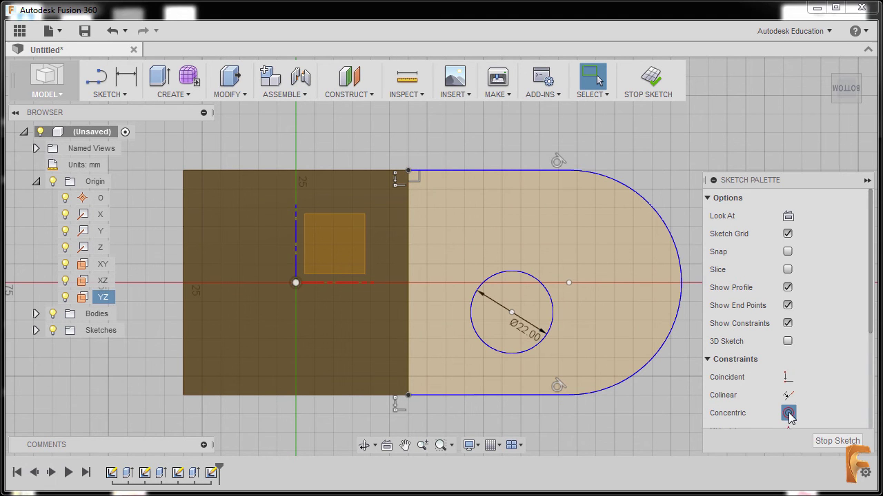
left_click(648, 362)
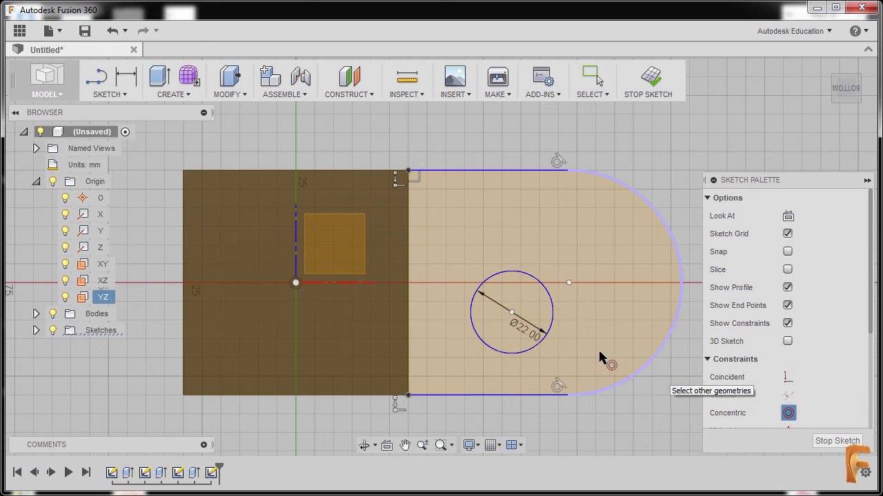
left_click(512, 275)
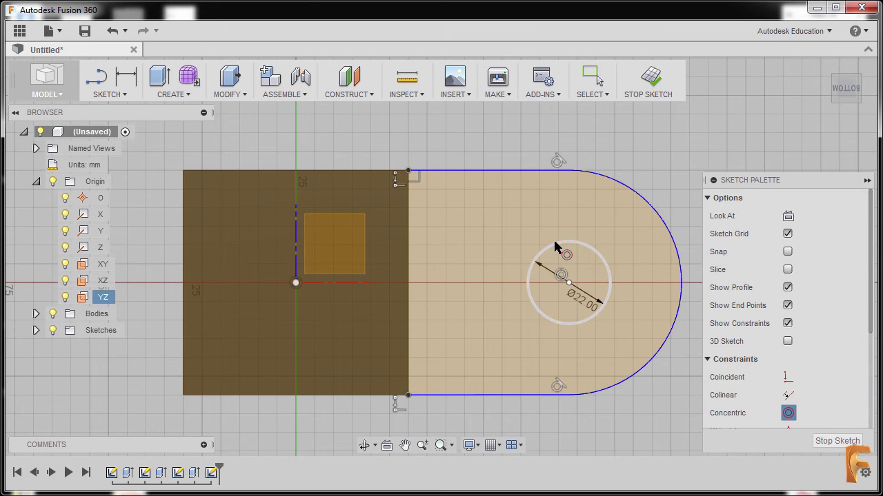
left_click(603, 308)
key("Escape")
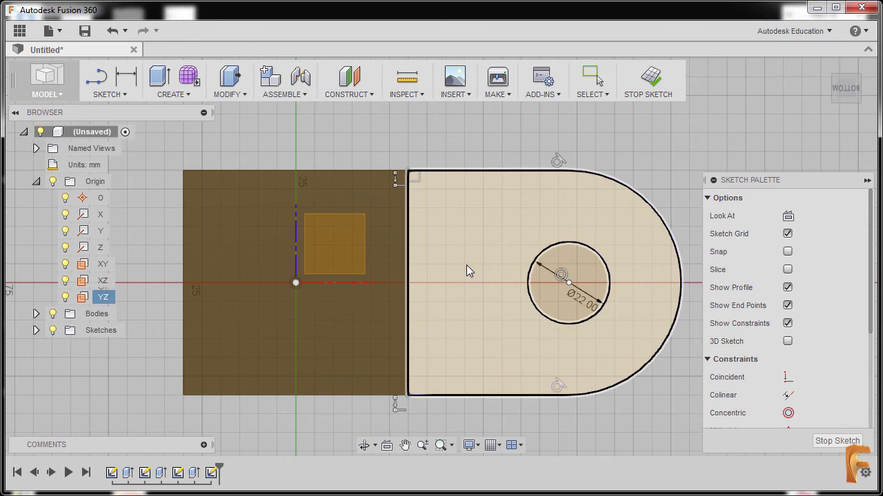
Dimension the circle's centre at 83 mm from the cube's edge opposite the tab
key("d")
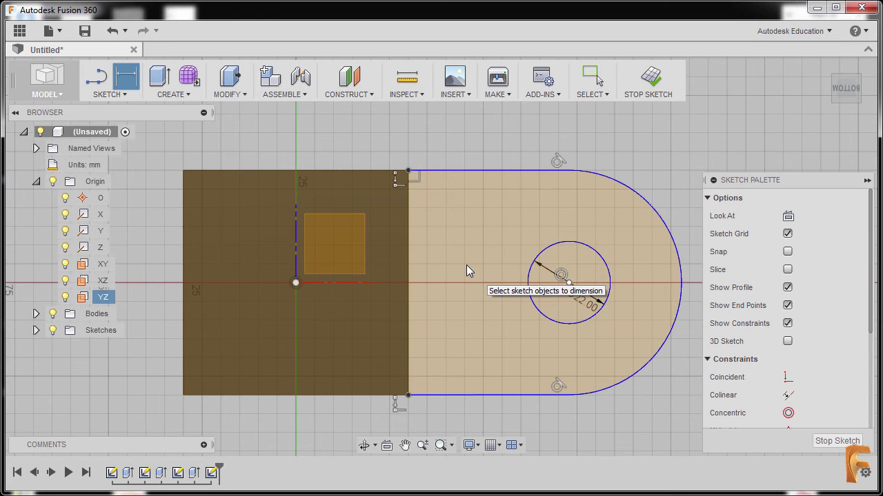
left_click(183, 236)
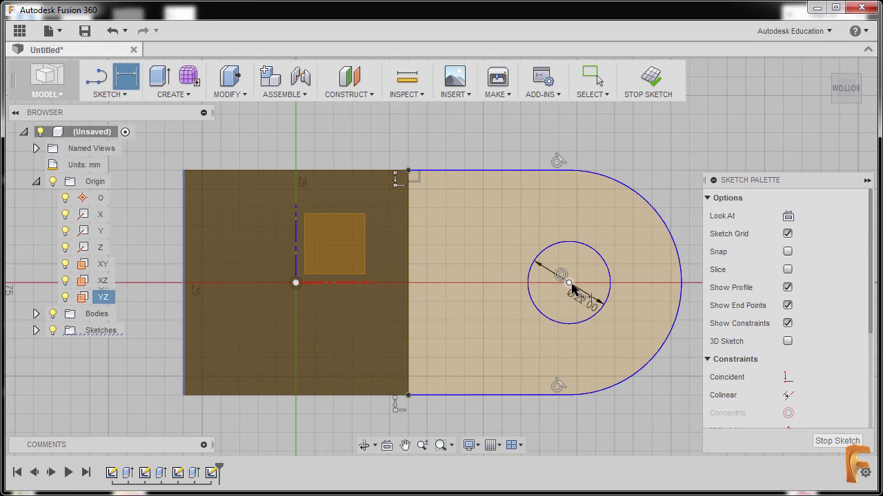
left_click(569, 284)
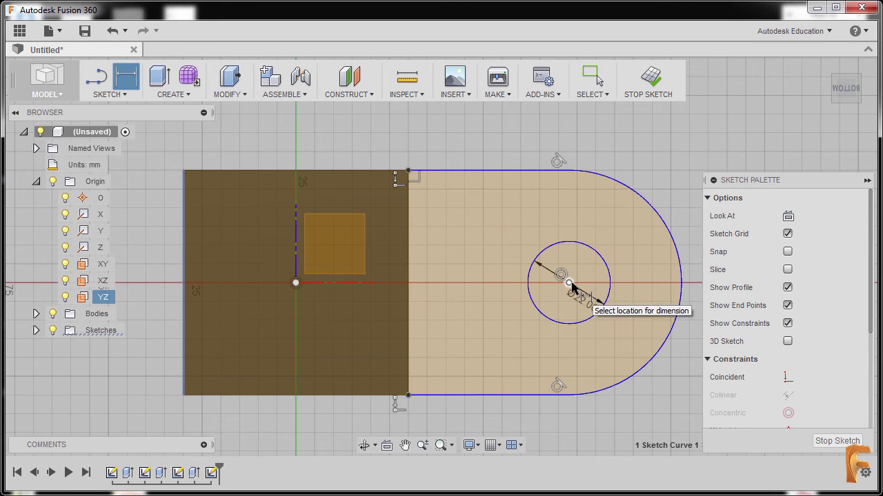
left_click(366, 142)
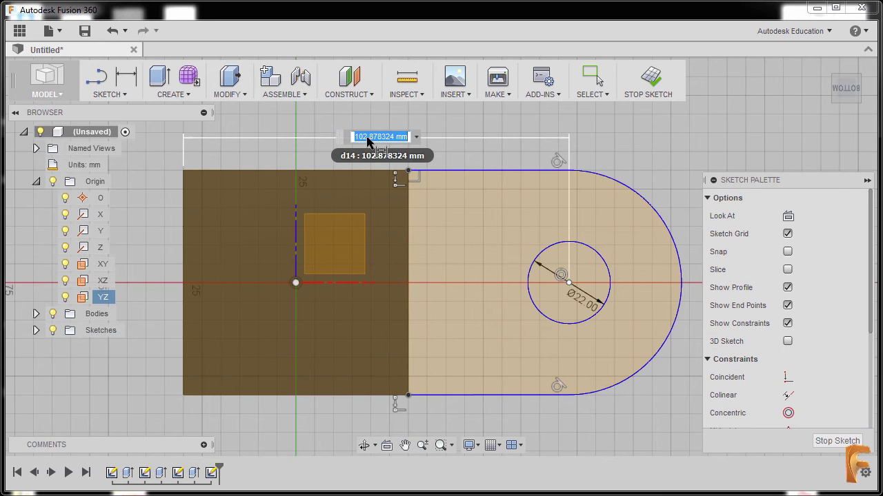
type("83")
key("Return")
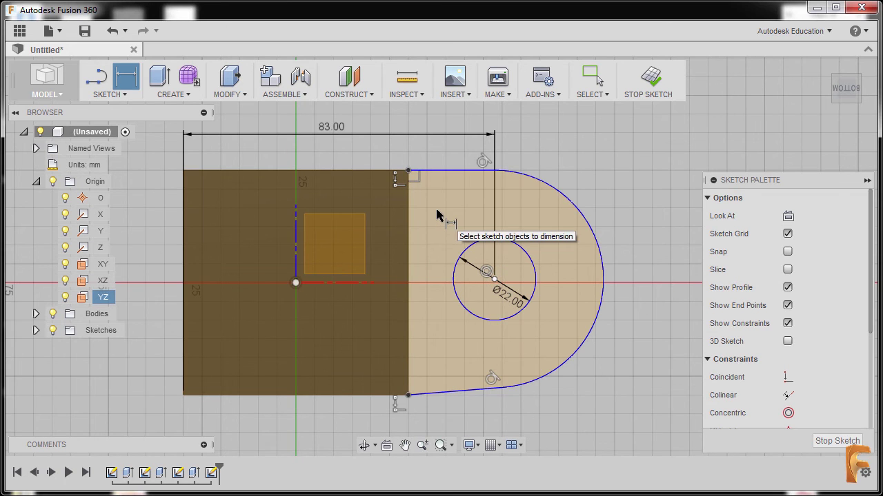
key("Escape")
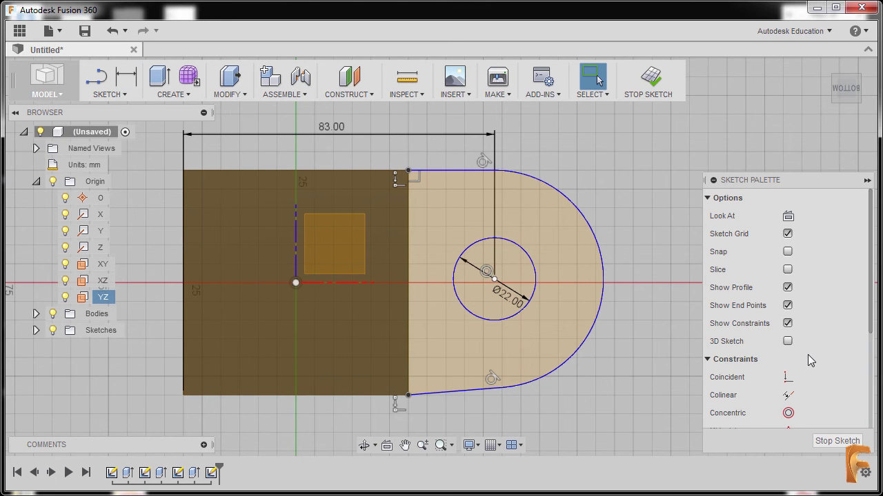
Apply a Horizontal/Vertical constraint to the tab's slanted lower line
scroll(808, 354, "down", 3)
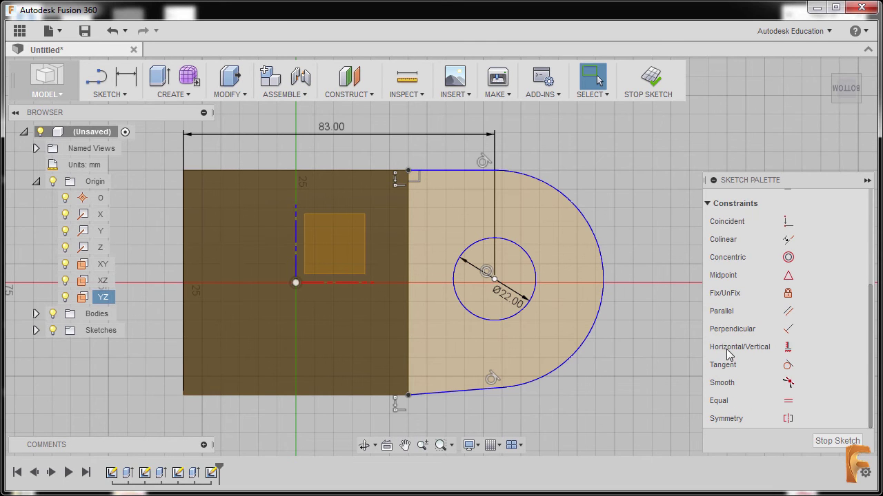
left_click(787, 347)
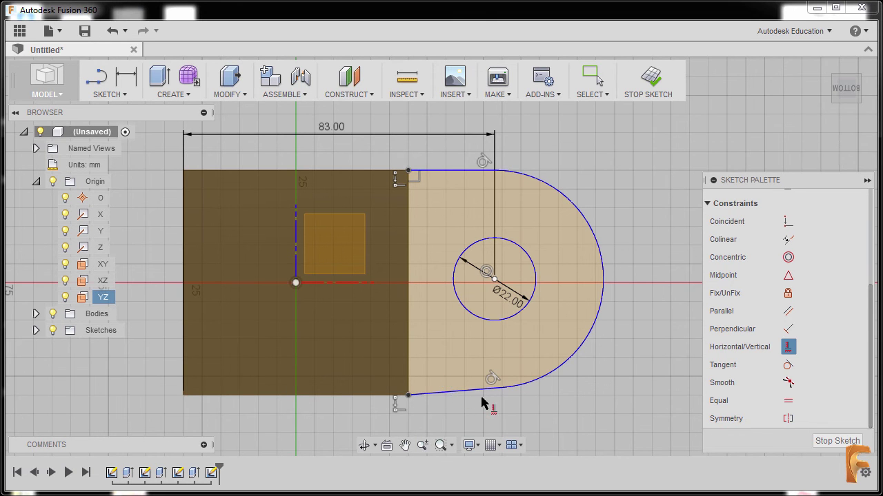
left_click(483, 397)
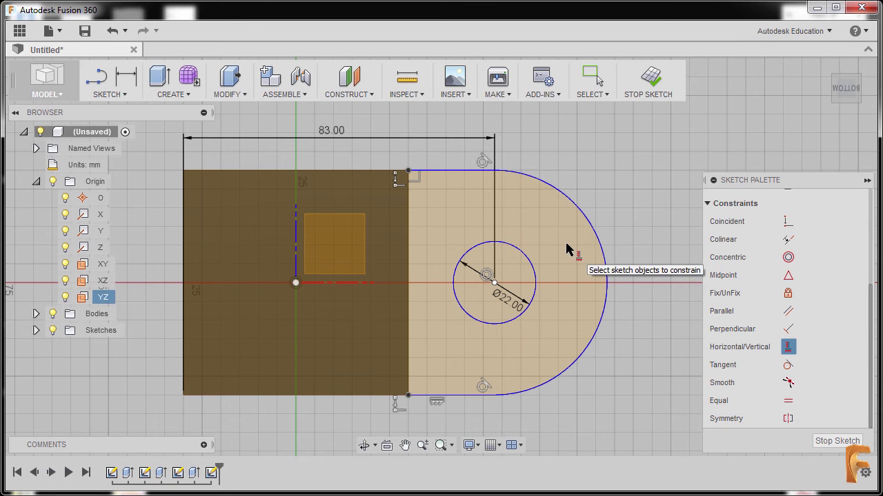
key("Escape")
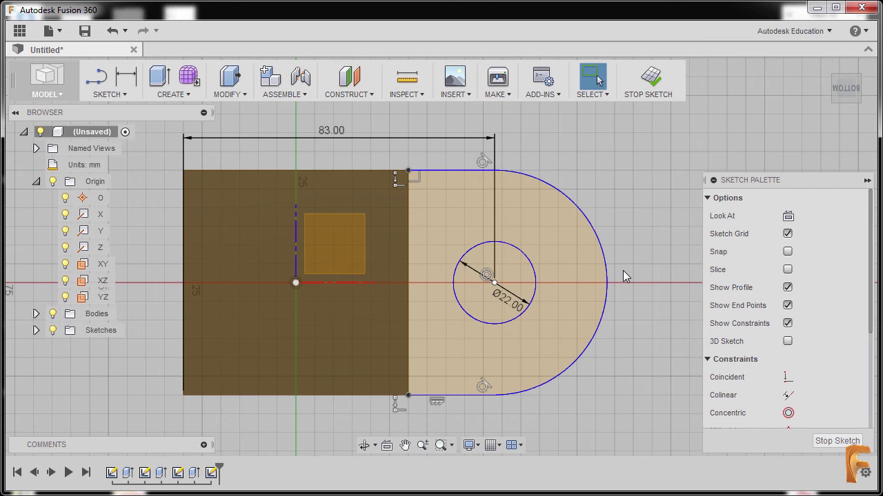
Place a sketch point at the midpoint of the tab's end arc
key("s")
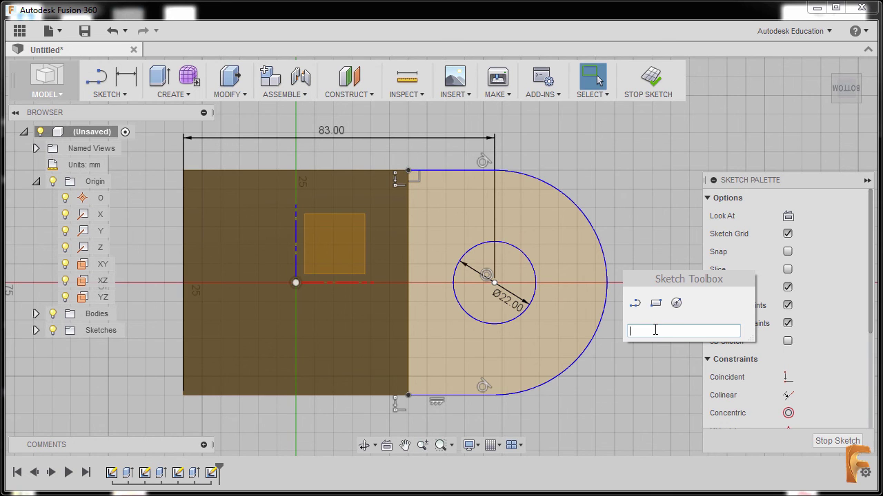
type("po")
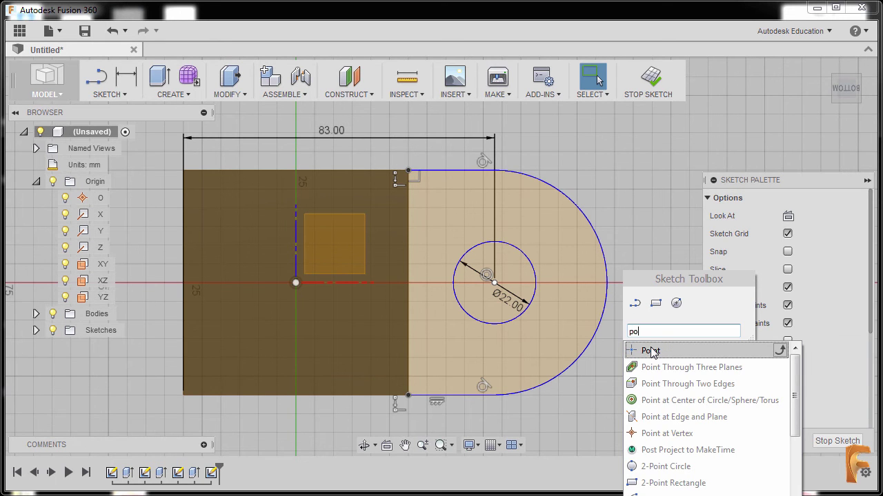
left_click(650, 350)
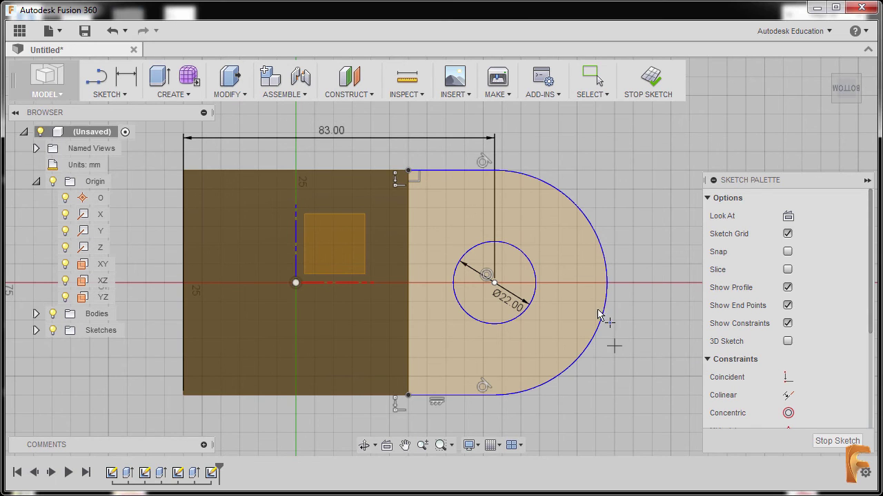
left_click(606, 283)
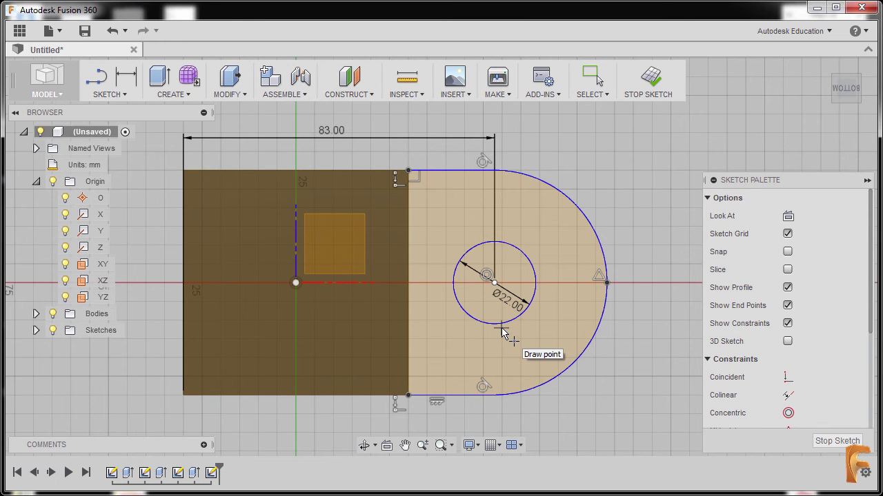
key("Escape")
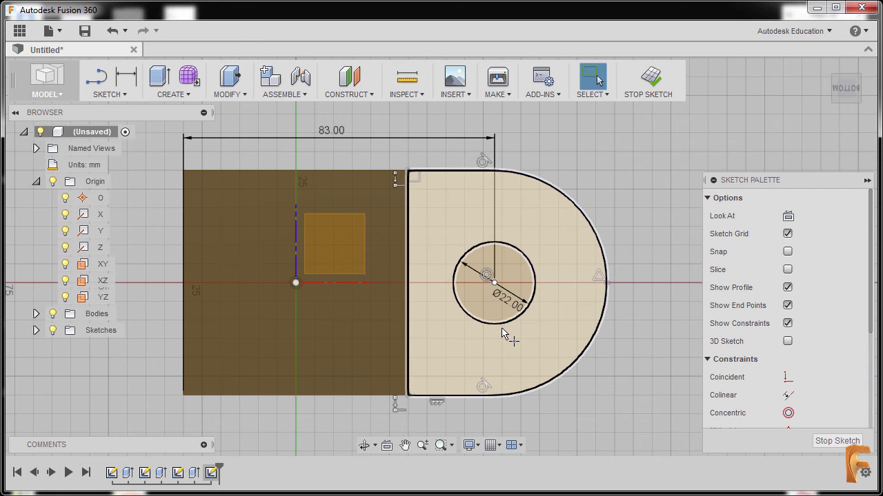
key("d")
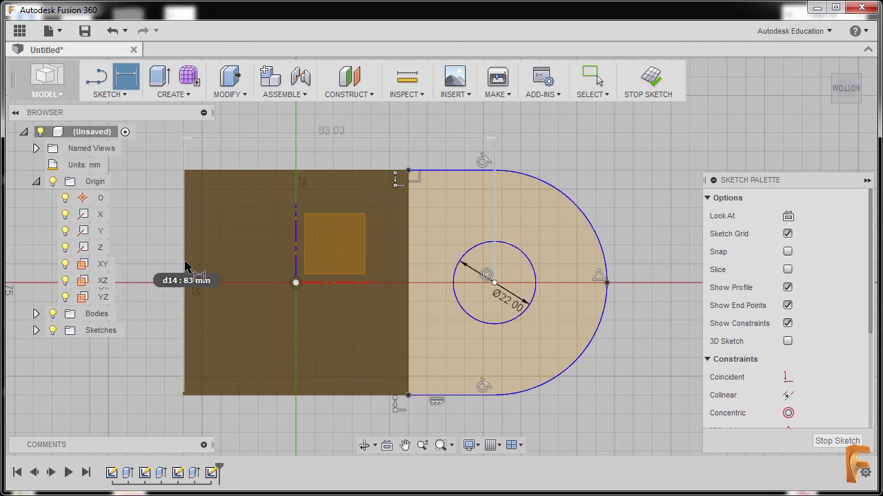
left_click(607, 283)
left_click(185, 338)
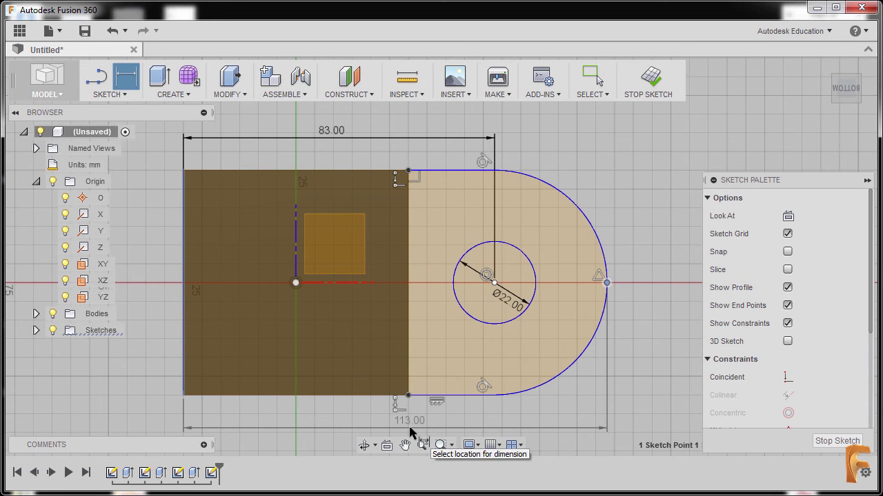
key("Escape")
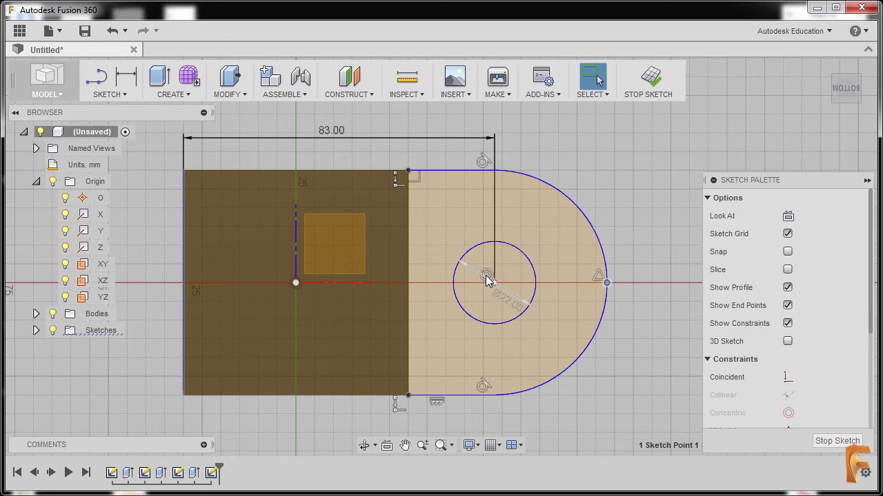
Remove the concentric constraint between the circle and the tab's end arc, and move the circle away from the arc's centre
mouse_move(486, 279)
left_mouse_down()
mouse_move(497, 249)
mouse_move(494, 275)
left_mouse_up()
scroll(498, 271, "up", 2)
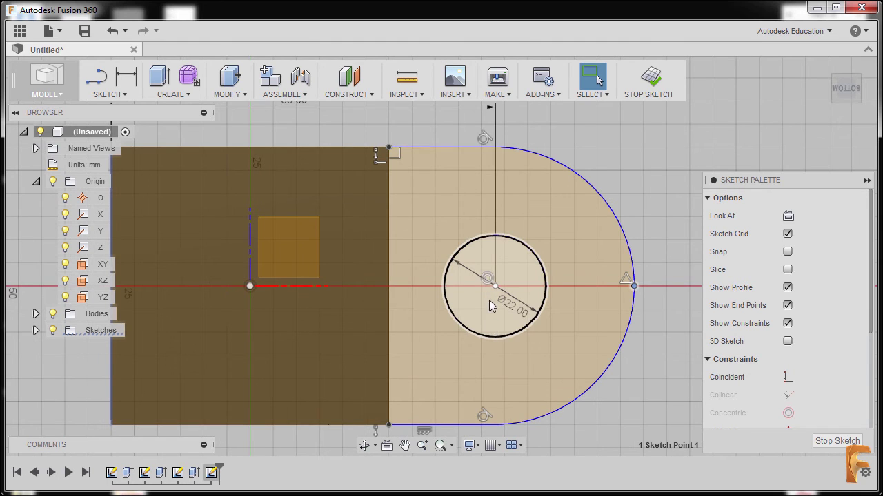
left_click(489, 278)
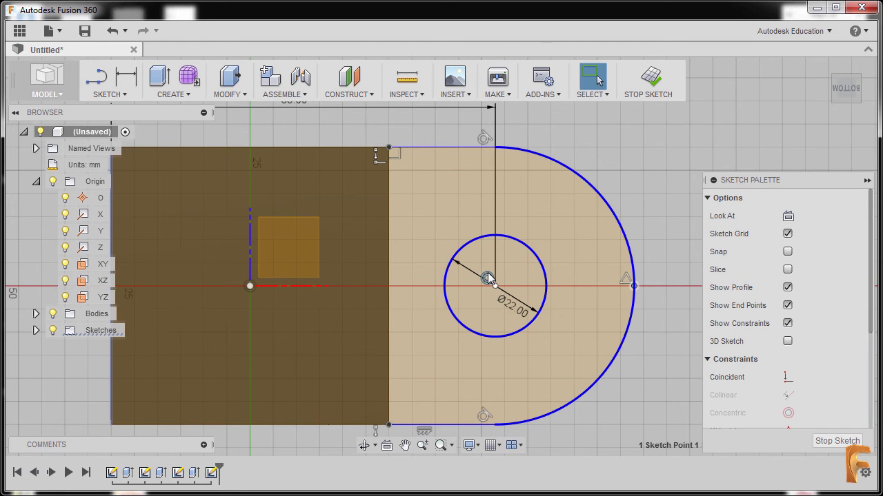
key("Escape")
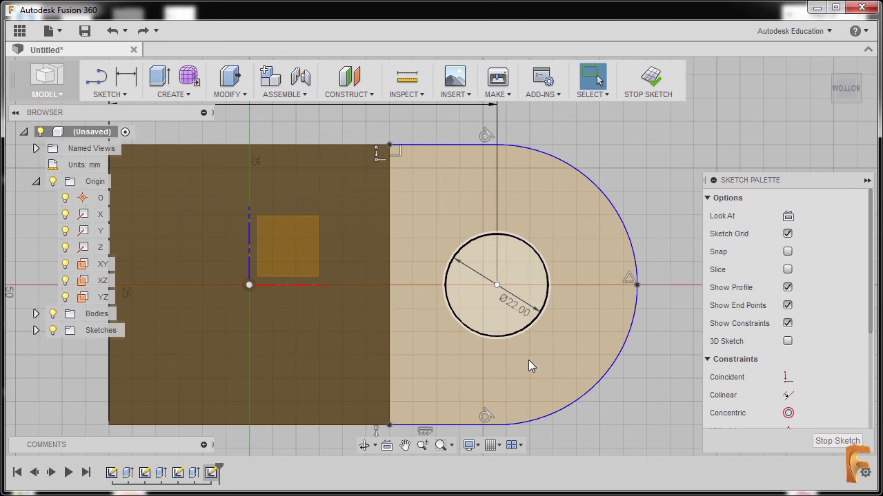
left_click(528, 249)
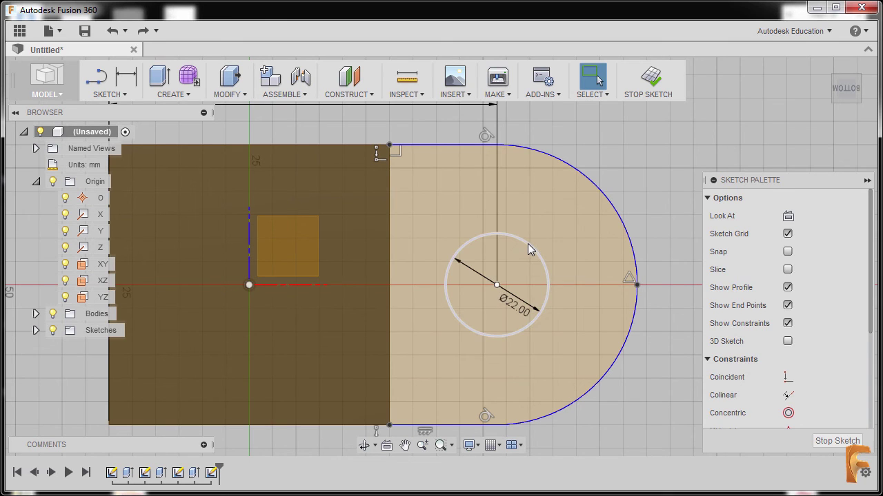
left_click_drag(529, 245, 557, 257)
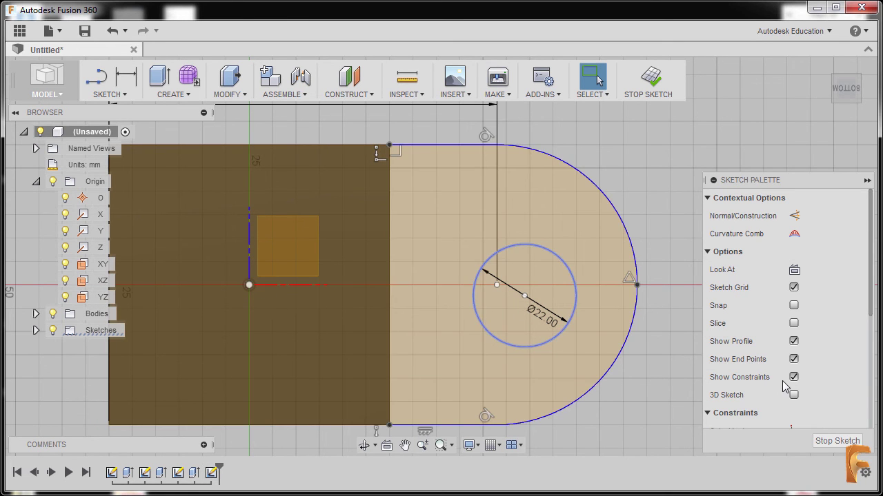
Apply a Horizontal/Vertical constraint between the 22 mm circle's centre and the sketch origin
scroll(807, 356, "down", 3)
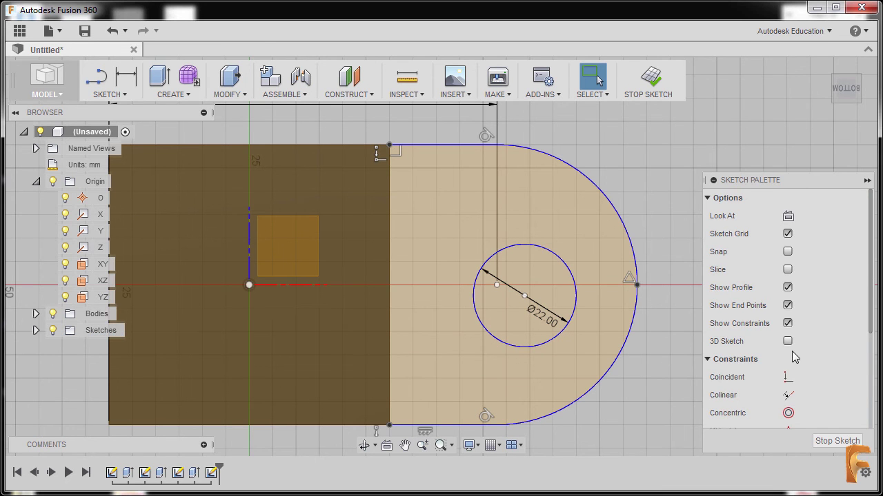
scroll(810, 348, "down", 3)
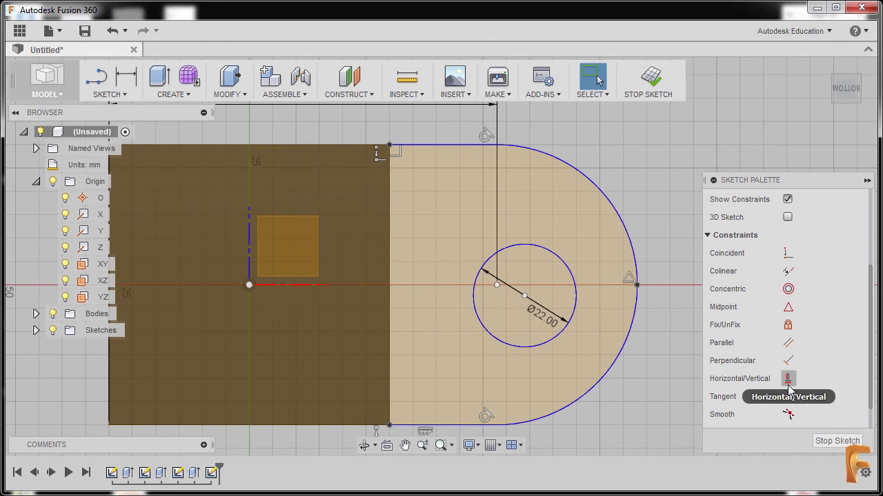
left_click(789, 381)
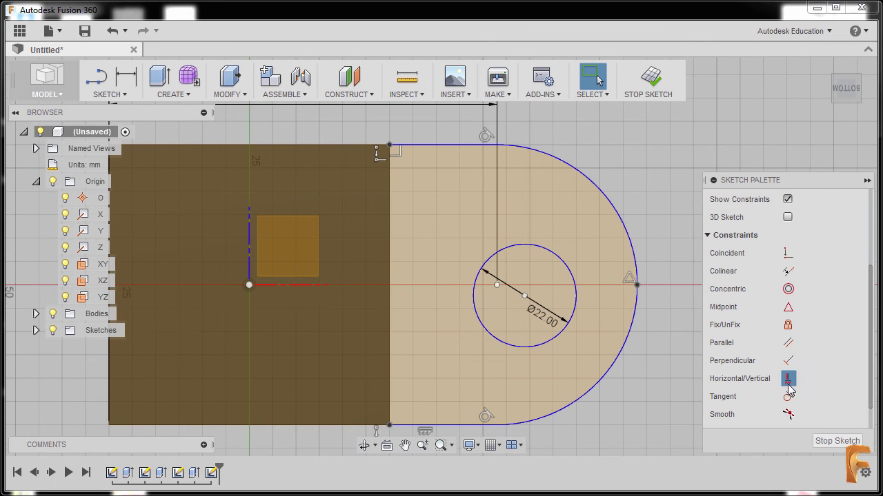
left_click(525, 296)
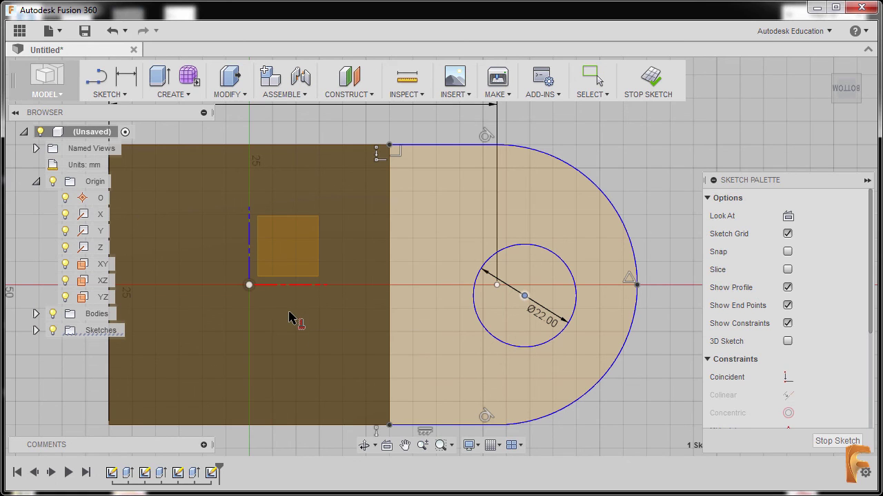
left_click(249, 285)
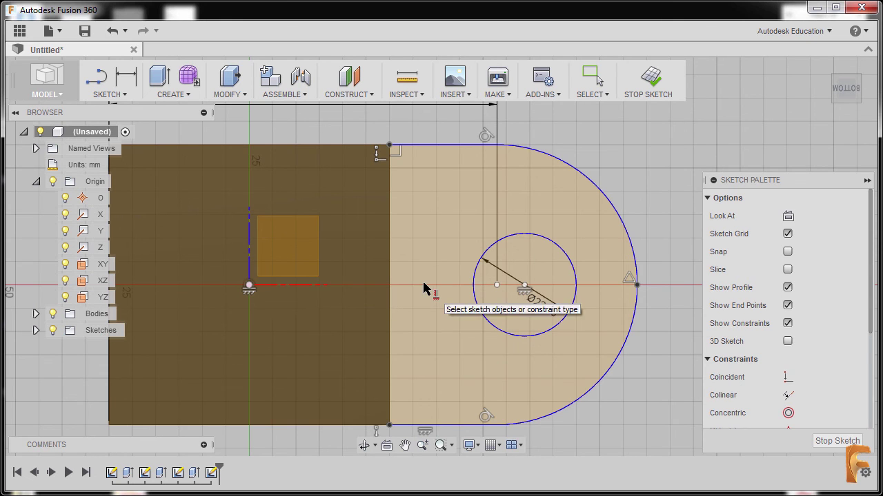
key("Escape")
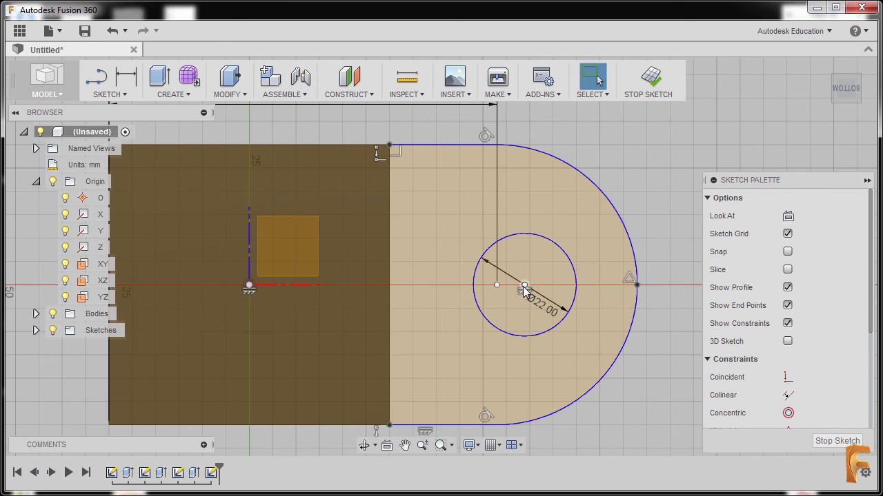
Delete the 83 mm dimension between the cube's far edge and the end arc's centre
middle_click_drag(148, 233, 182, 241)
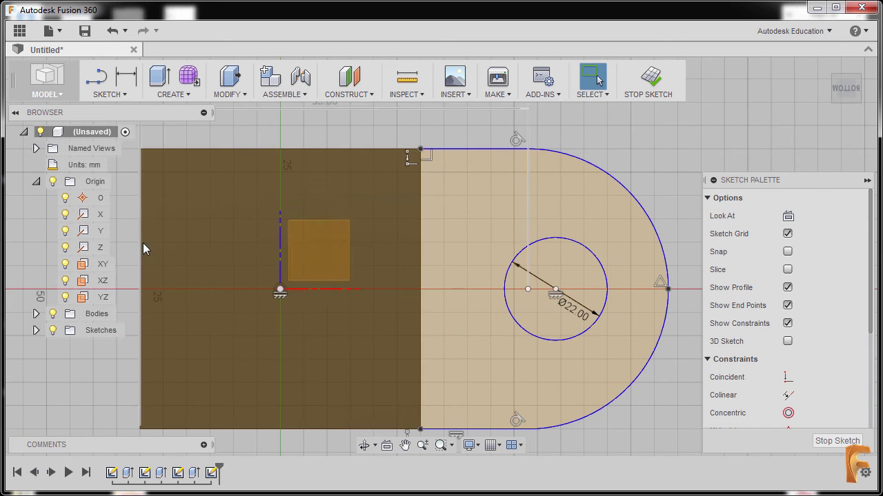
left_click(332, 255)
scroll(334, 256, "down", 2)
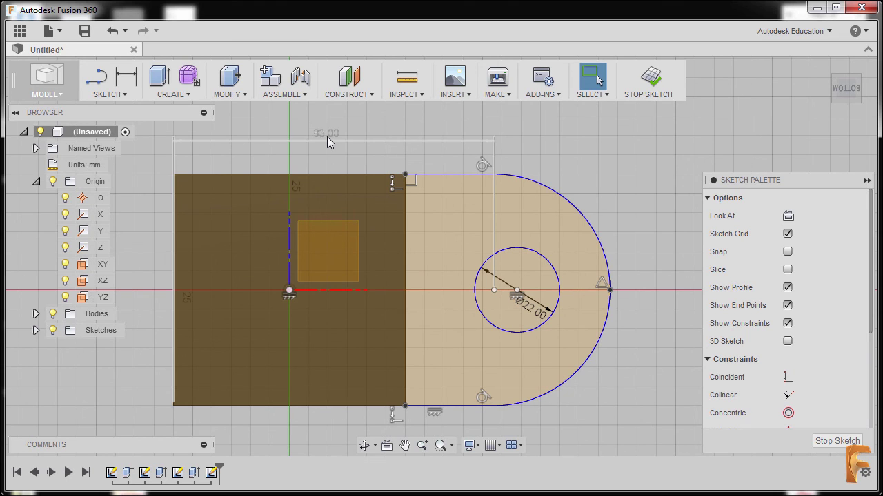
left_click(327, 137)
key("Delete")
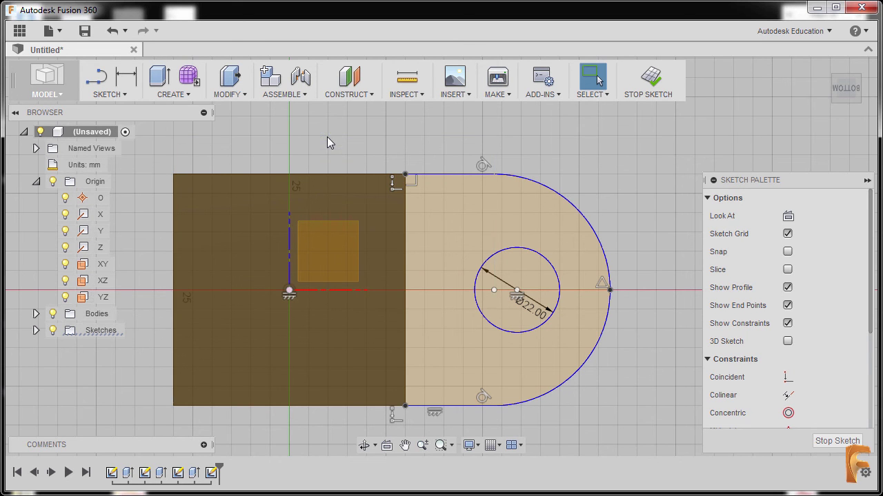
Dimension the 22 mm circle's own centre at 83 mm from the cube's edge opposite the tab
key("d")
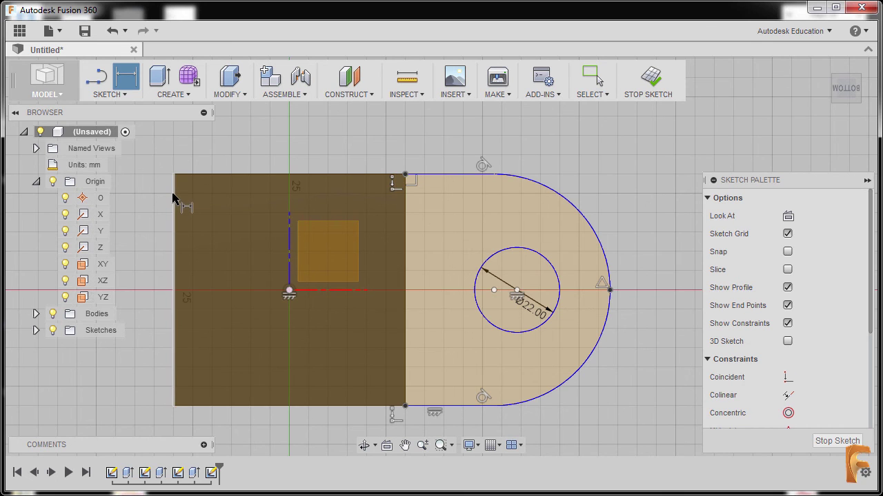
left_click(174, 198)
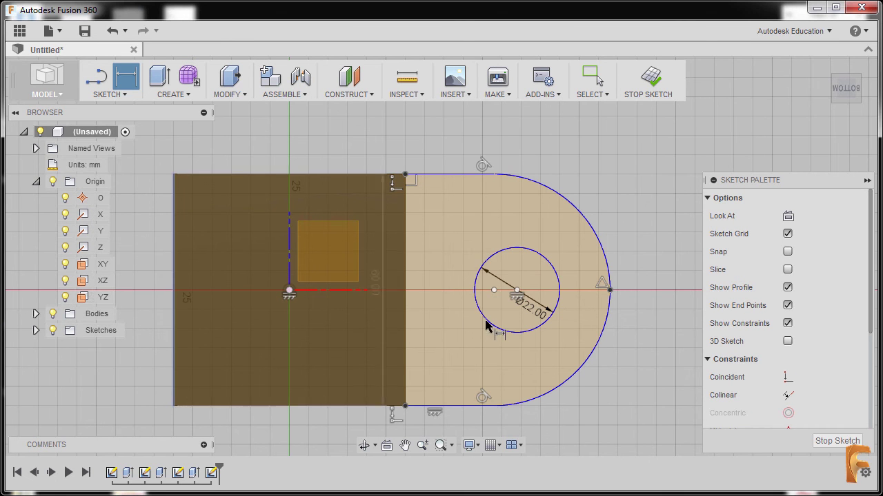
left_click(517, 290)
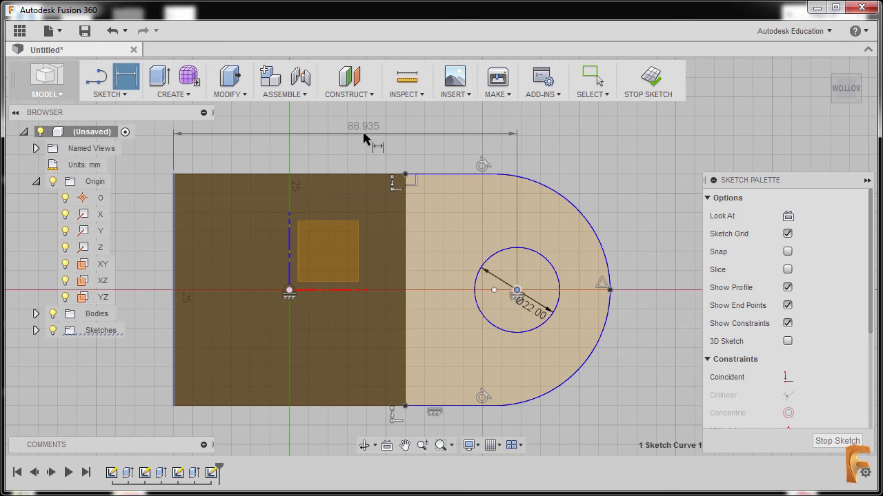
left_click(363, 137)
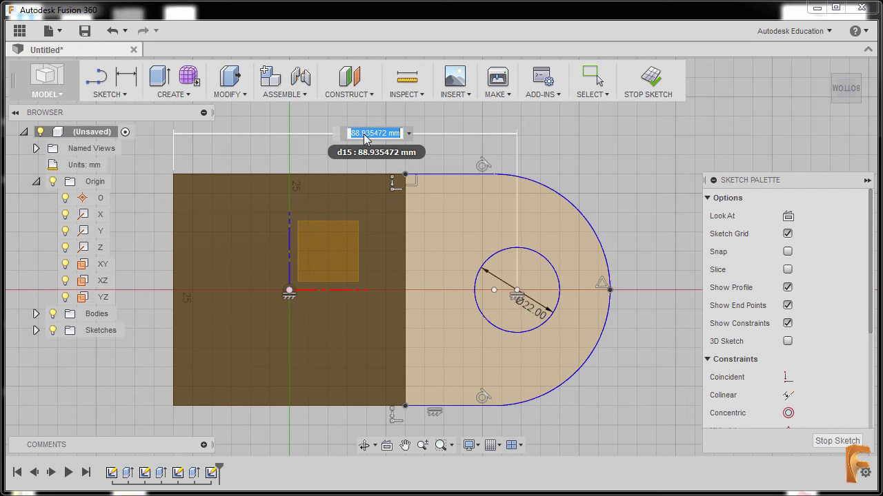
key("Return")
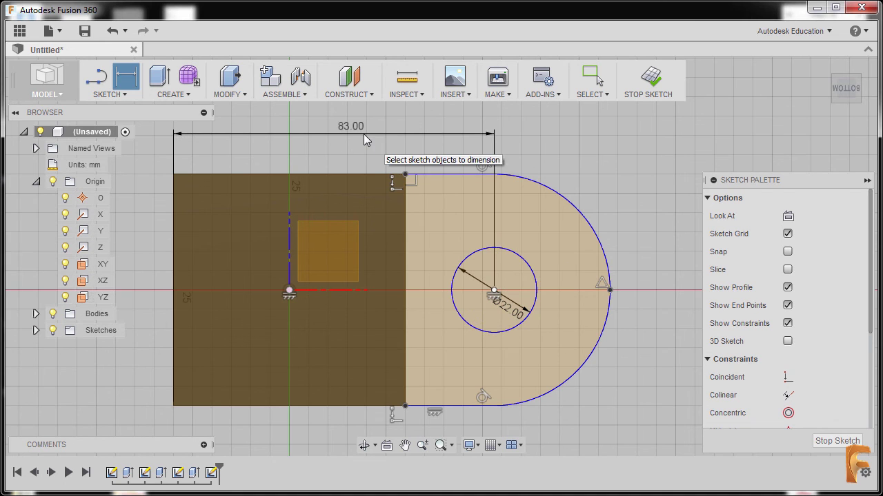
key("Escape")
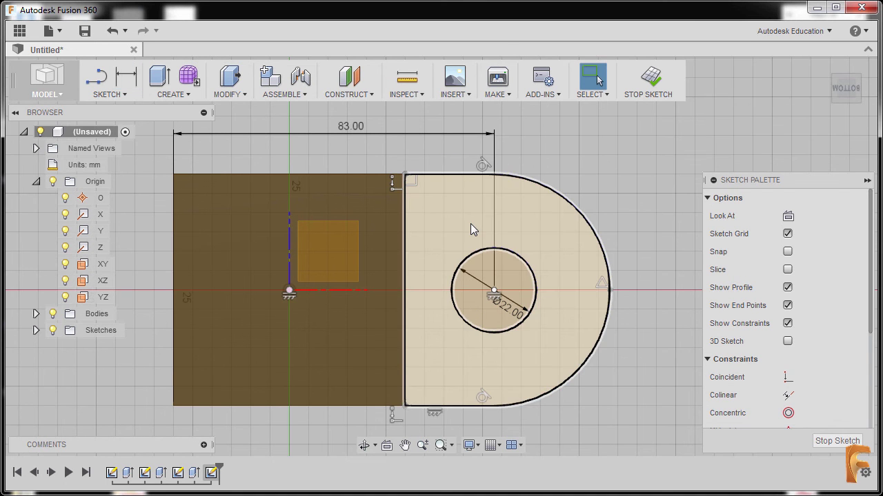
Stretch the tab's end arc outward to about 127 mm from the cube's opposite edge
left_click(568, 197)
mouse_move(592, 242)
left_mouse_down()
mouse_move(595, 232)
mouse_move(669, 227)
mouse_move(553, 240)
mouse_move(602, 239)
mouse_move(641, 291)
mouse_move(662, 292)
left_mouse_up()
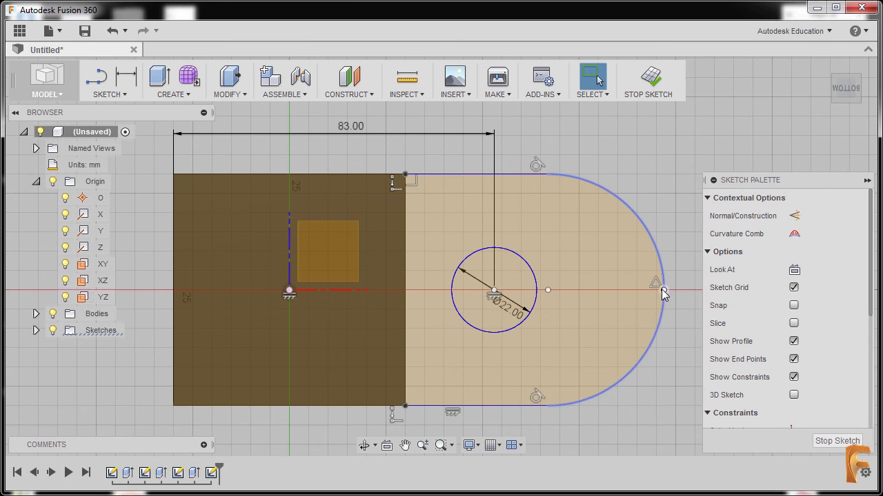
left_click(669, 266)
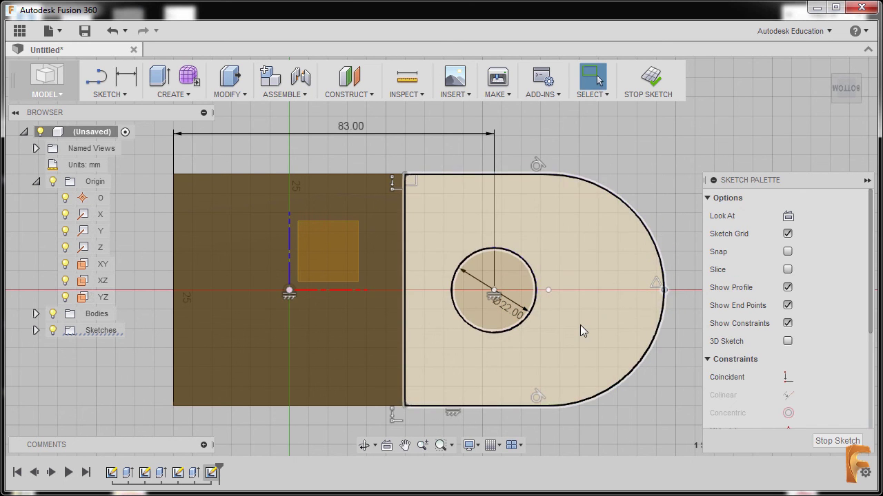
Dimension the distance from the cube's edge opposite the tab to the end arc's outermost point at 115 mm
key("d")
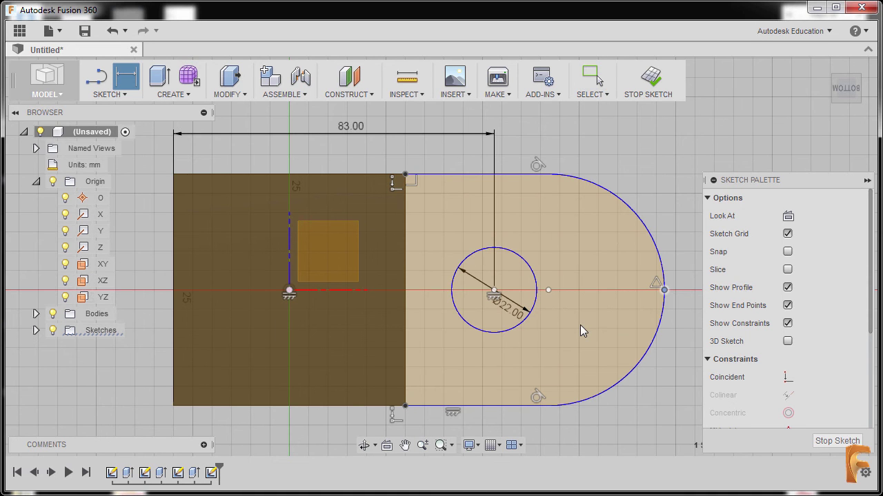
left_click(173, 215)
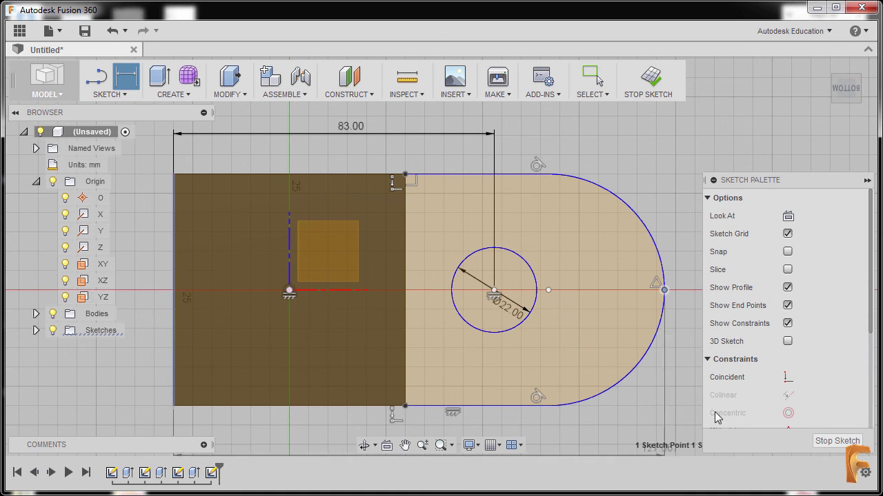
left_click(663, 290)
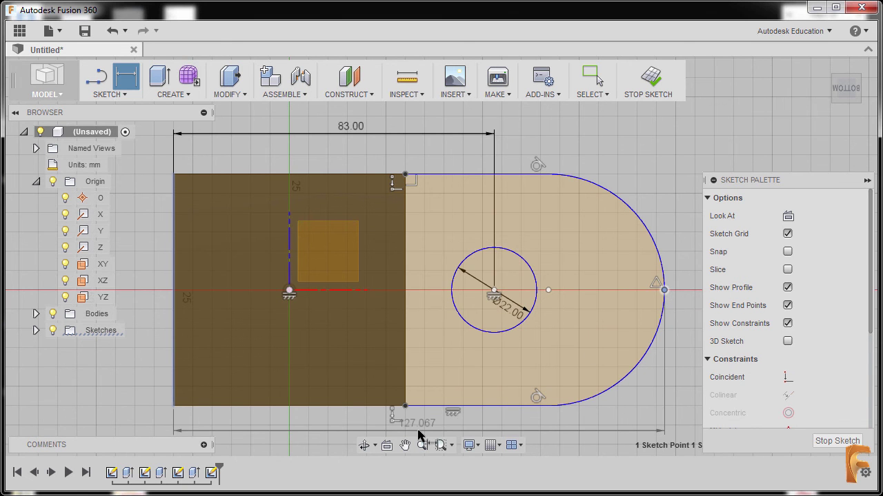
left_click(426, 432)
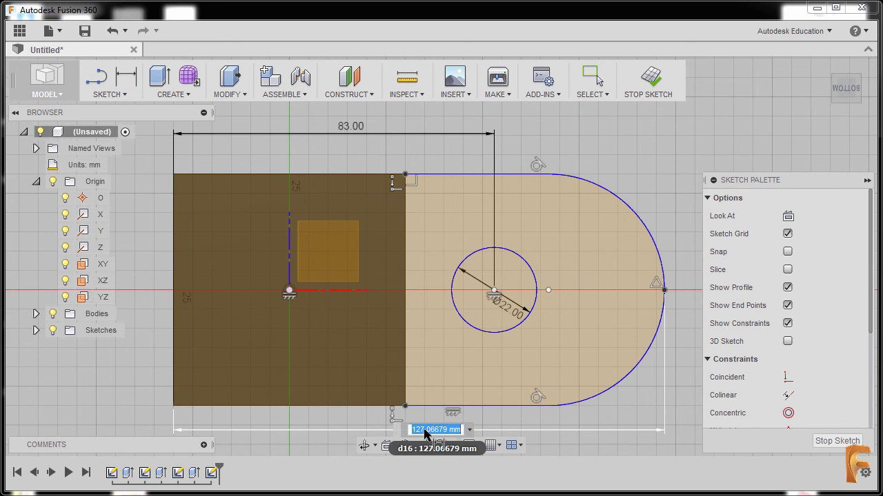
type("115")
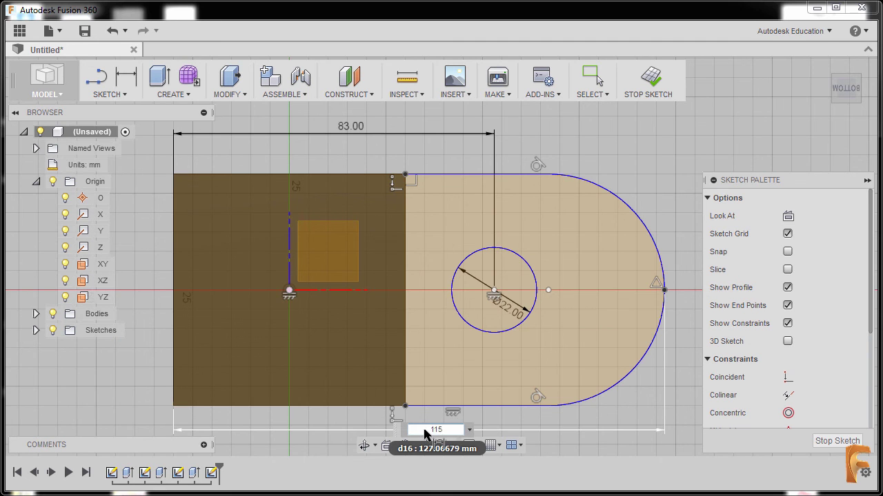
key("Return")
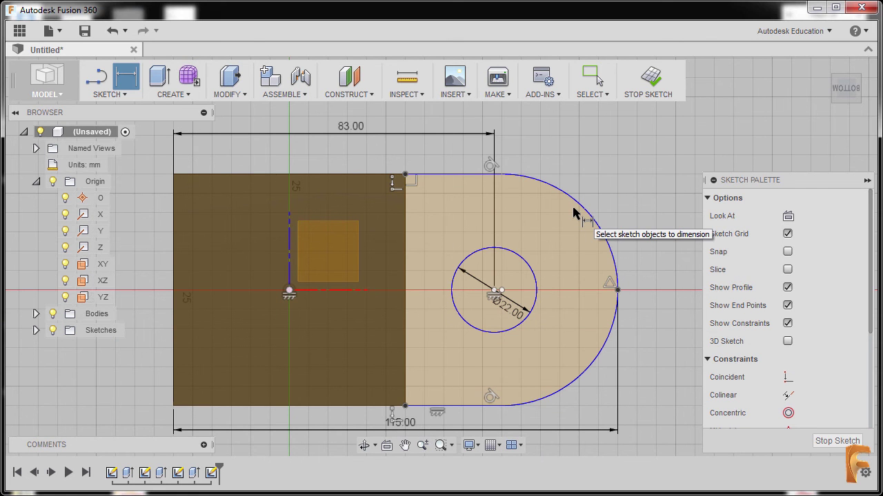
Extrude the tab profile around the hole by -13 mm, joining it to the slotted cube
key("e")
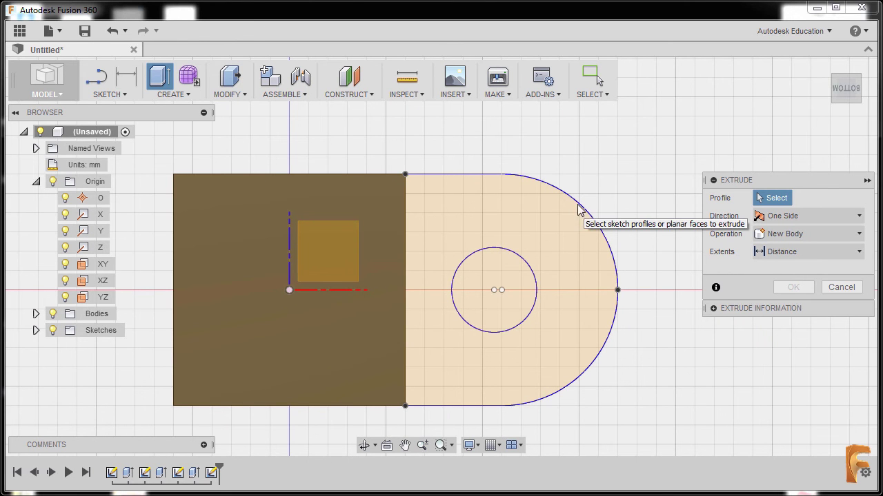
left_click(825, 64)
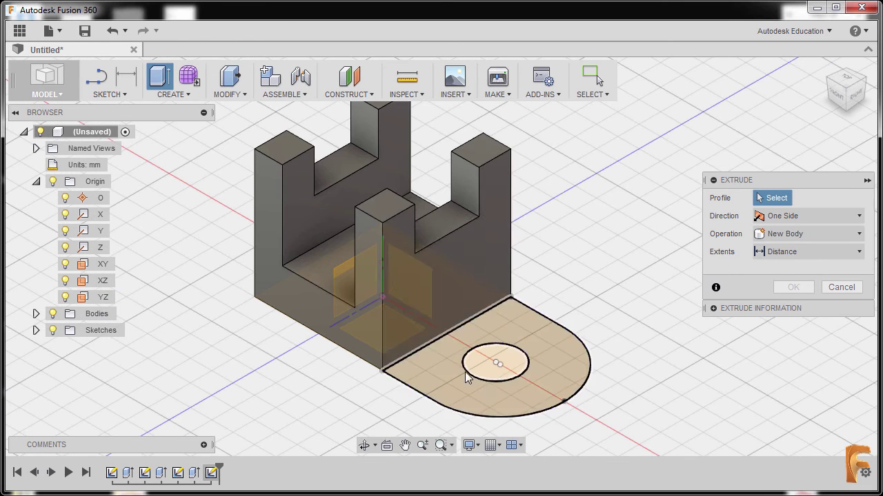
left_click(544, 337)
left_click_drag(524, 353, 518, 301)
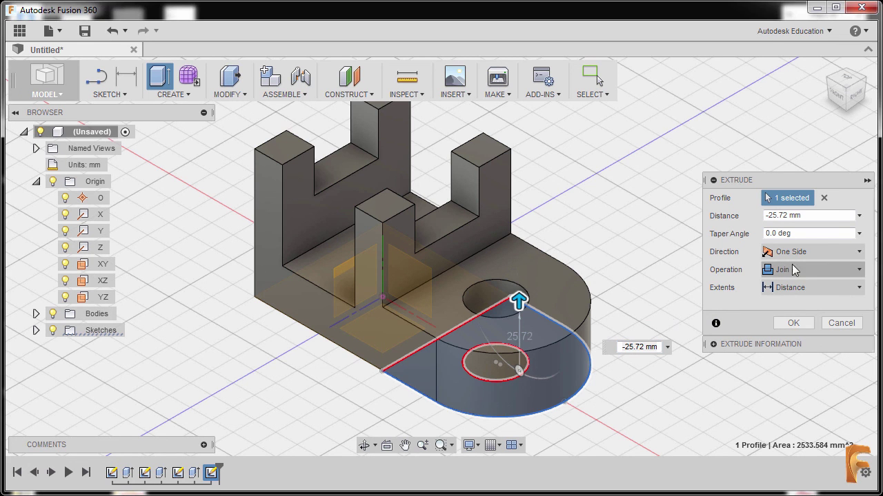
left_click(824, 216)
type("-1")
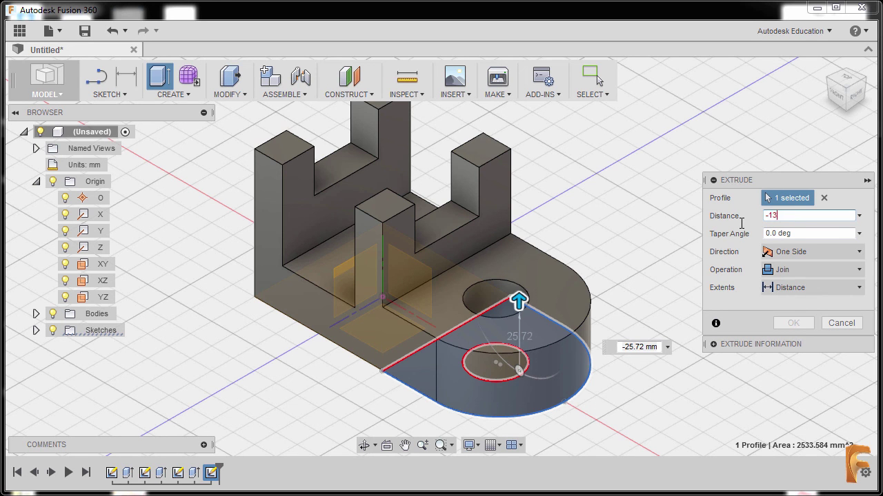
type("3")
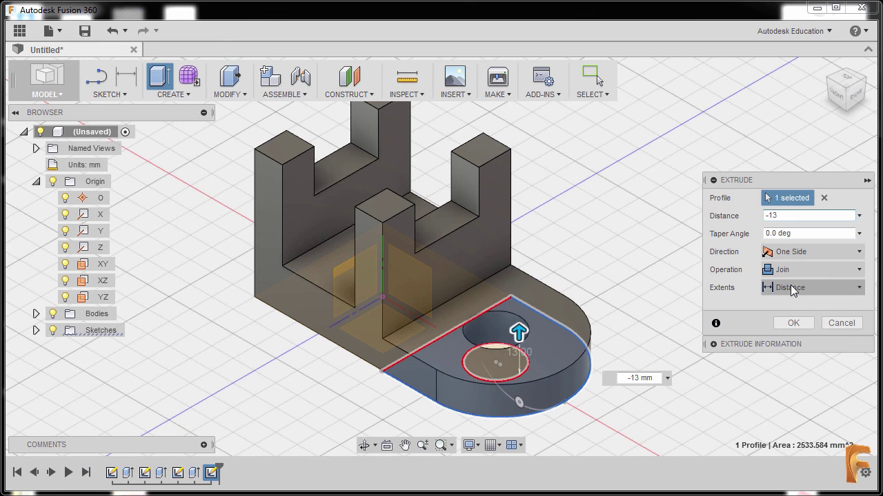
left_click(792, 324)
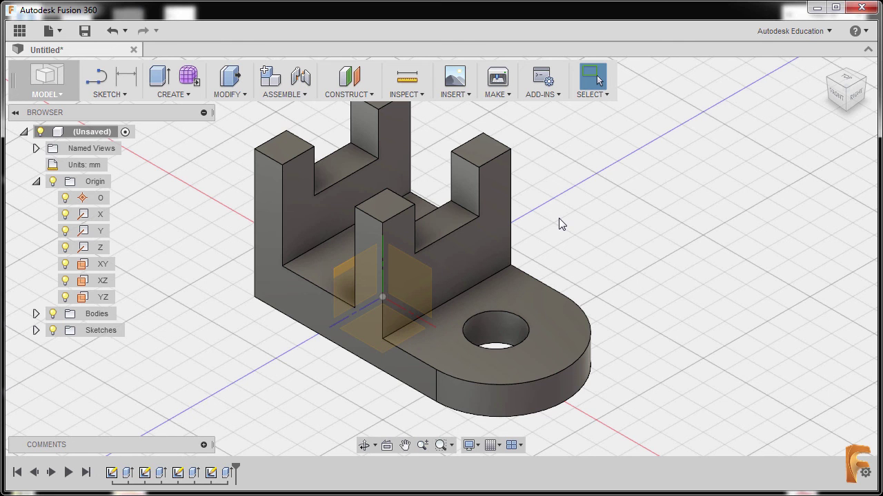
Fillet the inner edge where the tab's upper face meets the cube wall with a 10 mm constant radius
left_click(491, 277)
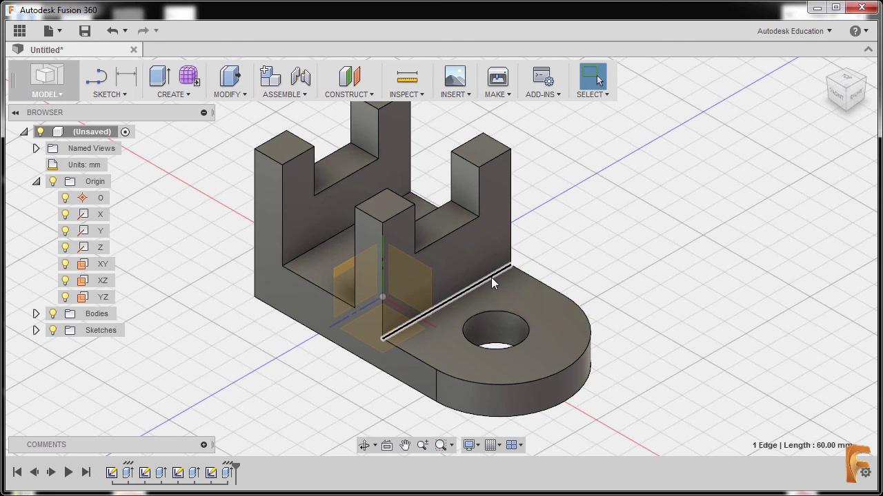
right_click(559, 237)
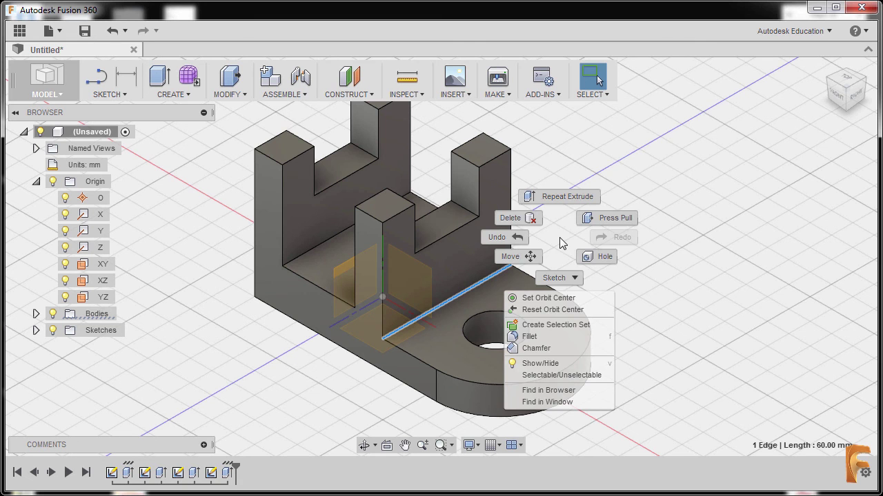
left_click(552, 339)
left_click(793, 252)
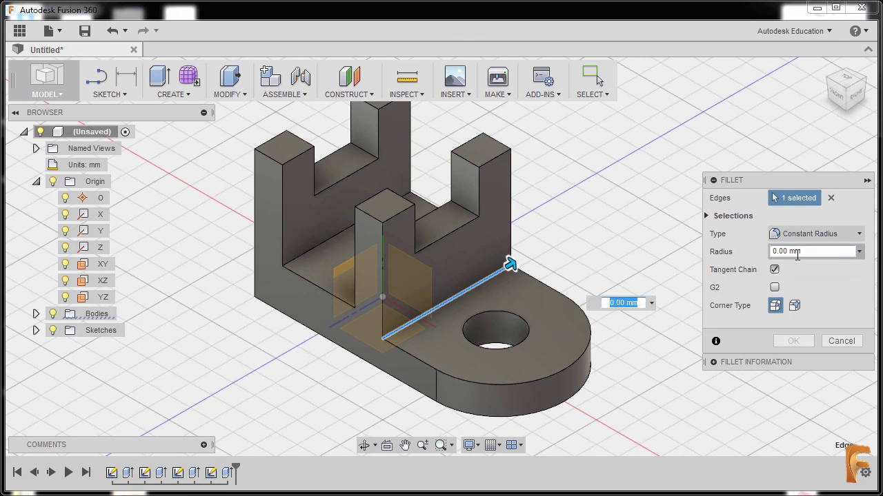
left_click_drag(799, 253, 706, 253)
type("10")
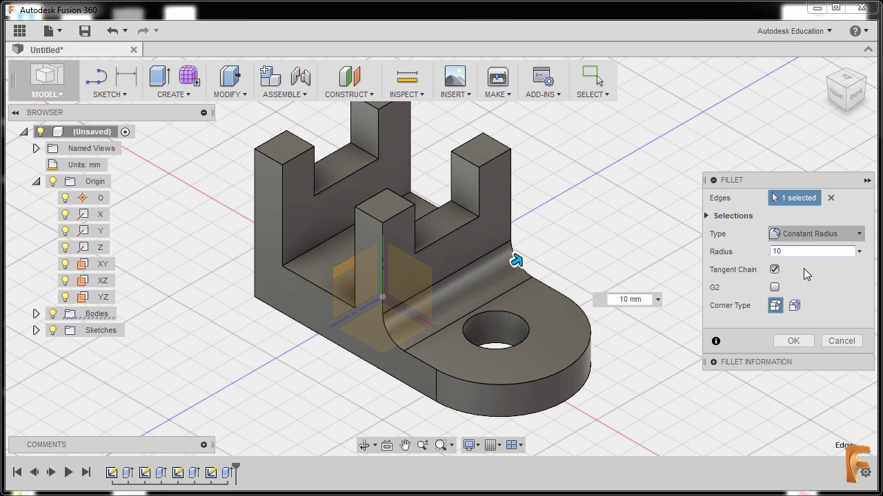
left_click(793, 344)
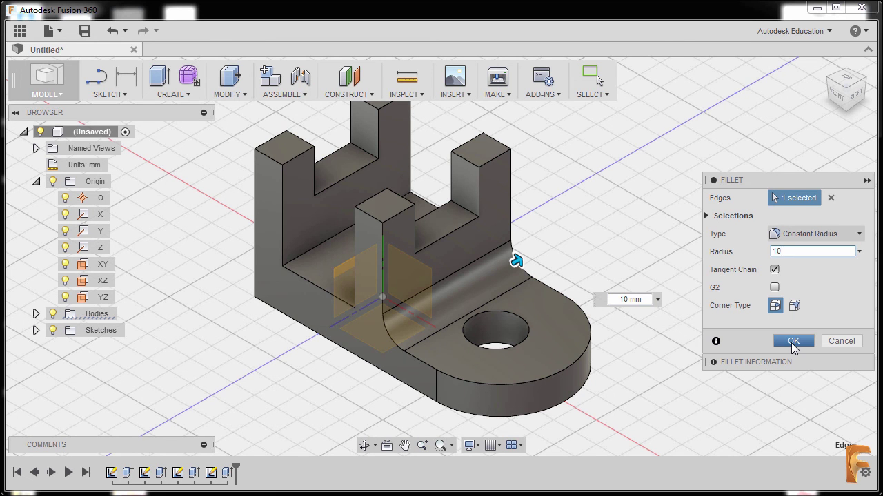
left_click(793, 342)
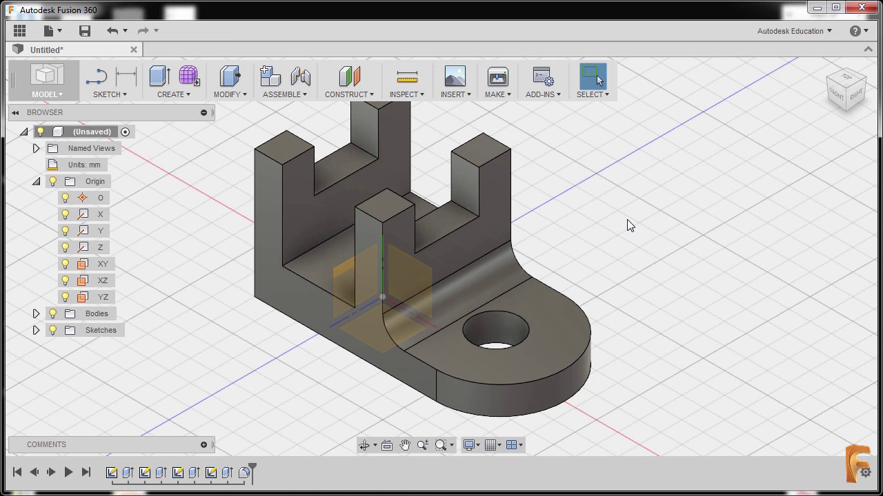
Hide the origin planes and axes so only the solid part is displayed
left_click(53, 182)
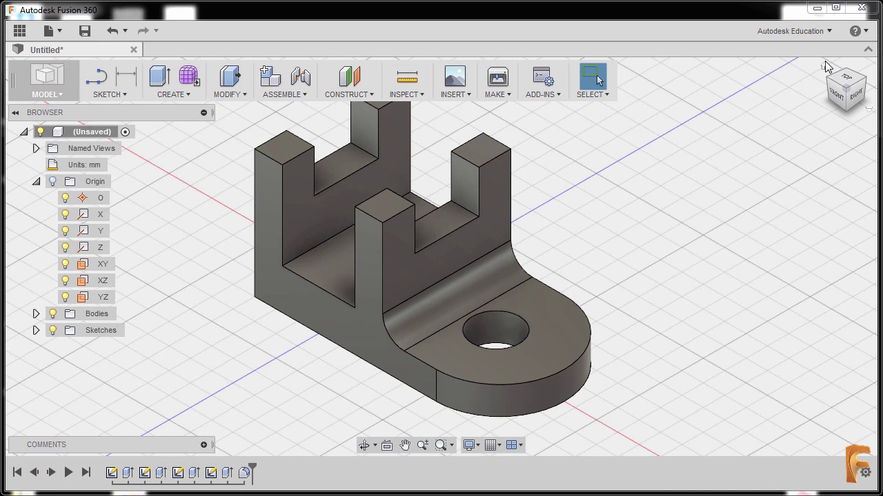
mouse_move(827, 73)
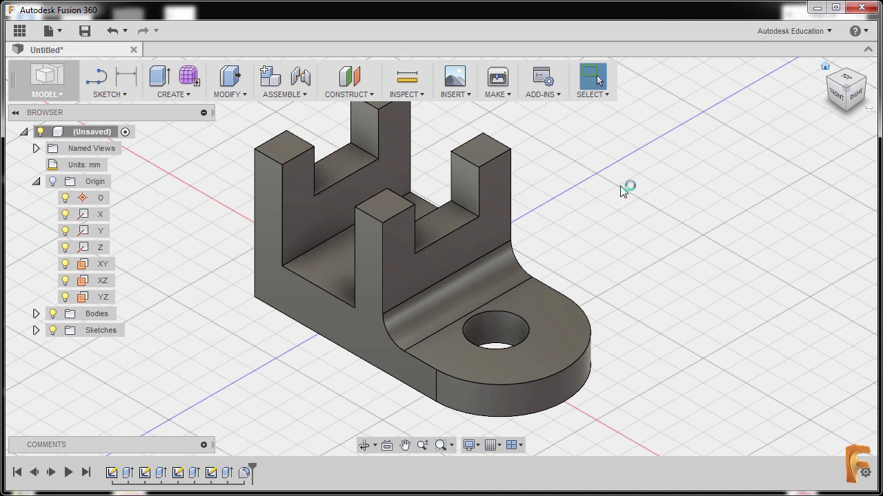
scroll(624, 200, "down", 5)
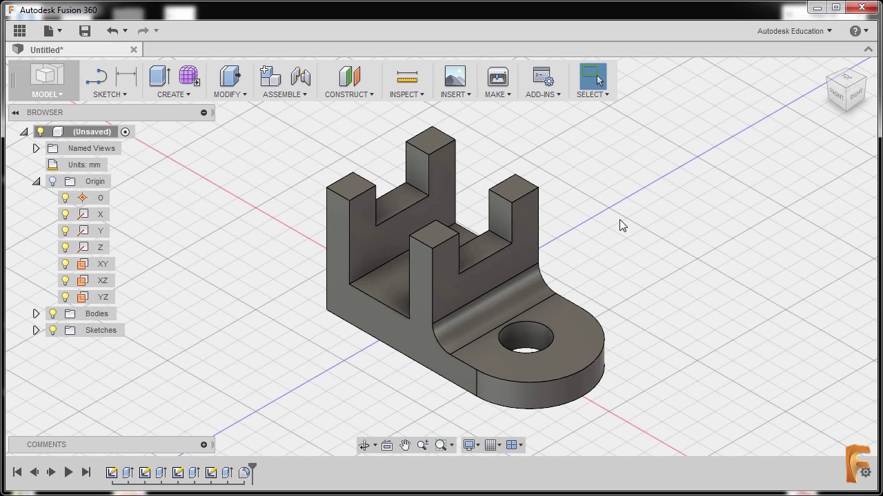
scroll(578, 249, "up", 2)
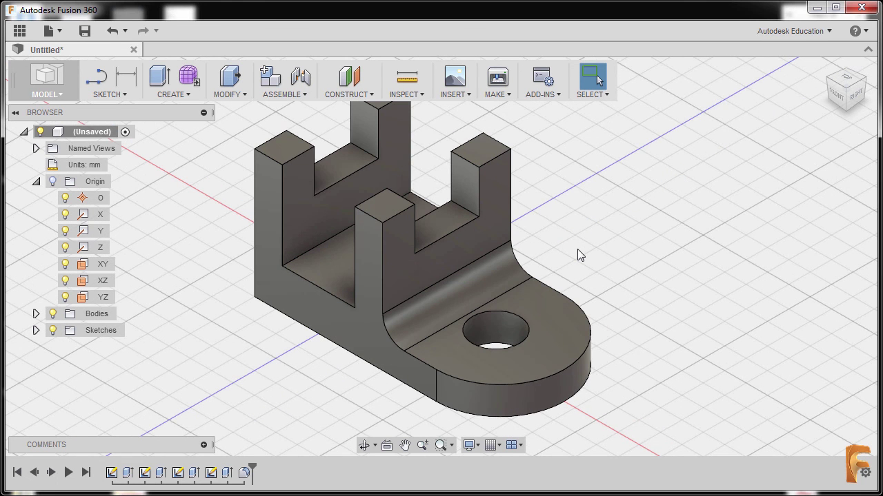